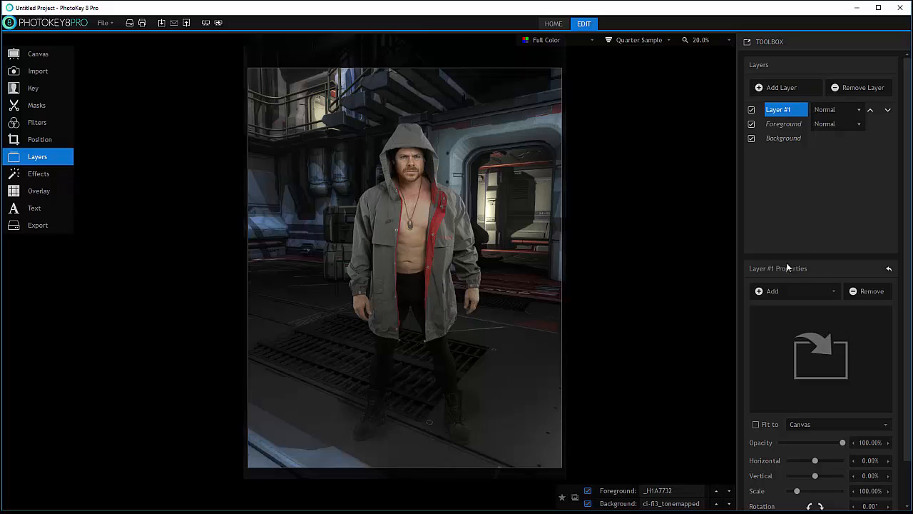
Load smokeback.png into Layer #1, enlarge it to about 123% and shift it upward over the figure.
{"action": "left_click", "coordinate": [835, 291]}
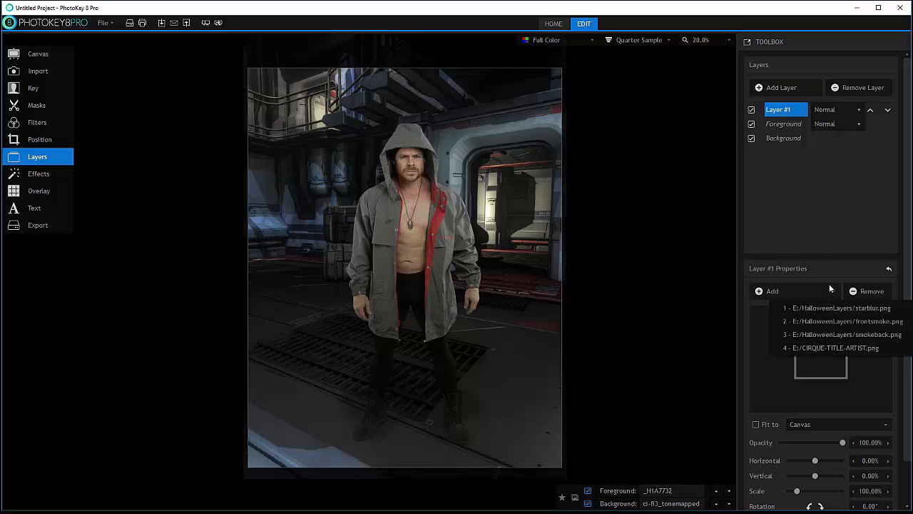
{"action": "left_click", "coordinate": [832, 333]}
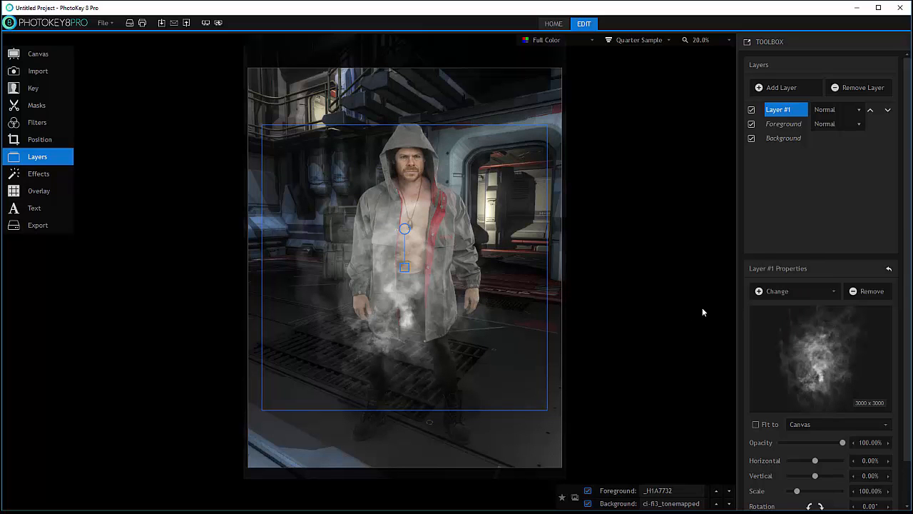
{"action": "left_click_drag", "start_coordinate": [409, 269], "coordinate": [418, 282]}
{"action": "left_click_drag", "start_coordinate": [446, 214], "coordinate": [438, 218]}
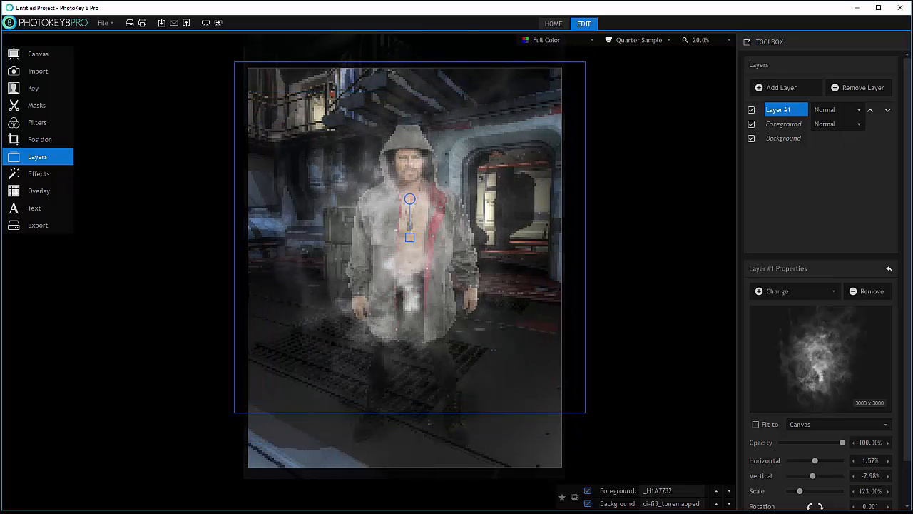
Place the smoke layer behind the foreground, nudge it upward and lower its opacity to about 45%.
{"action": "left_click", "coordinate": [888, 111]}
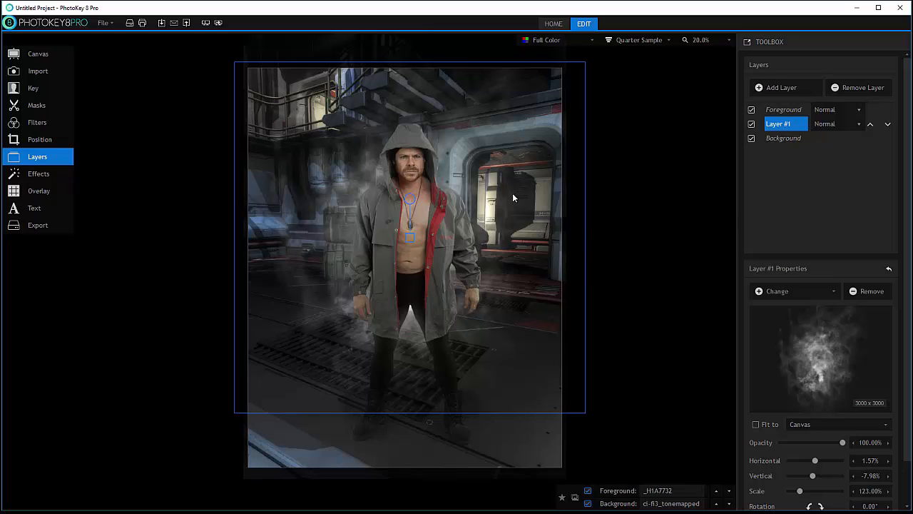
{"action": "left_click_drag", "start_coordinate": [474, 174], "coordinate": [504, 227]}
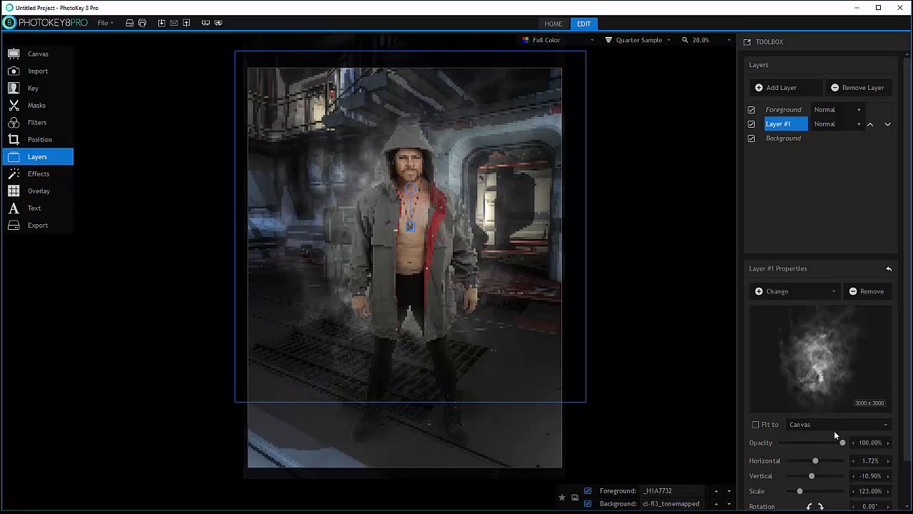
{"action": "left_click_drag", "start_coordinate": [840, 440], "coordinate": [808, 441]}
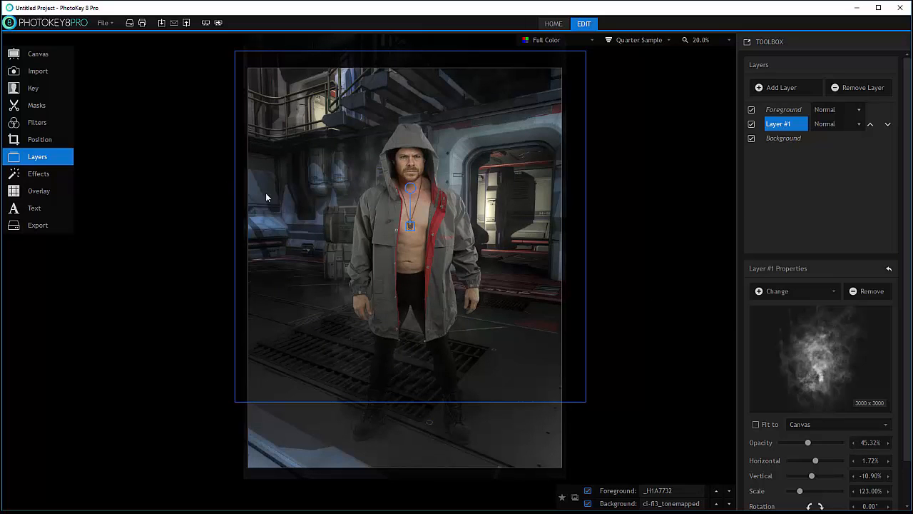
Add a second layer with smokeback.png and place it above the foreground.
{"action": "left_click", "coordinate": [799, 87]}
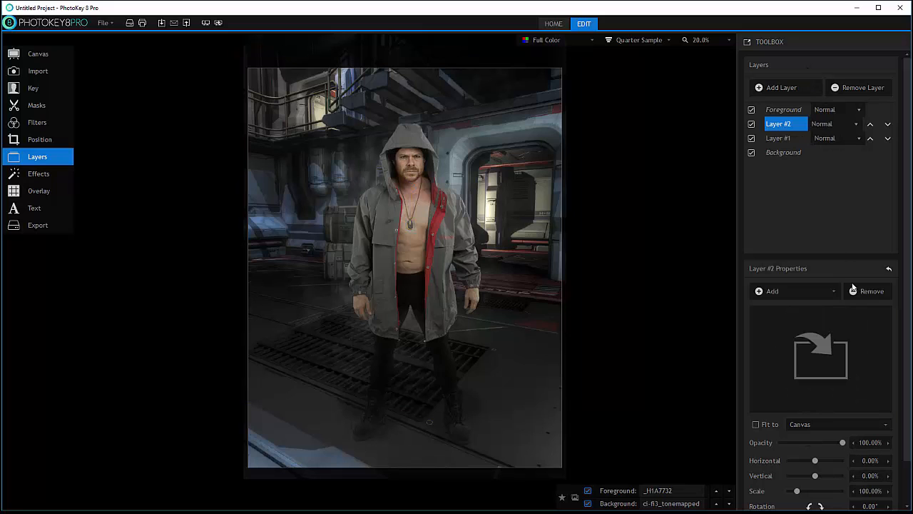
{"action": "left_click", "coordinate": [810, 293]}
{"action": "left_click", "coordinate": [744, 417]}
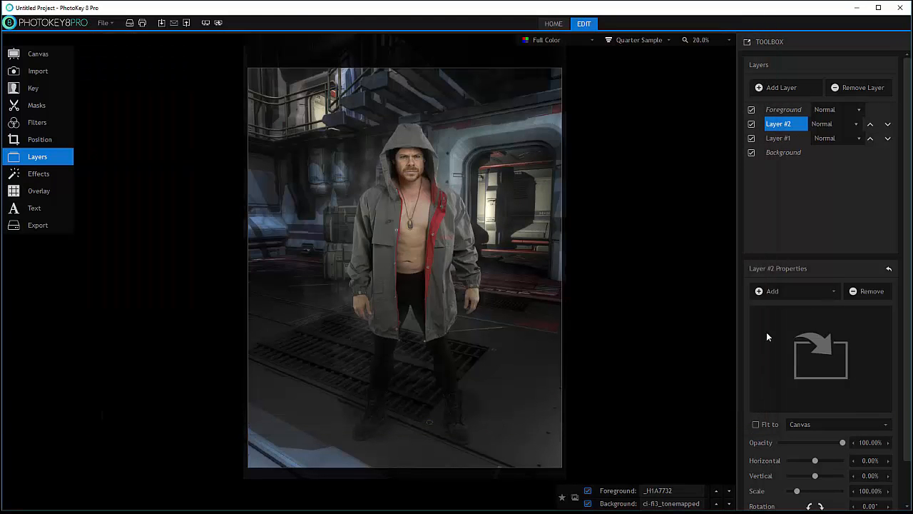
{"action": "left_click", "coordinate": [837, 290]}
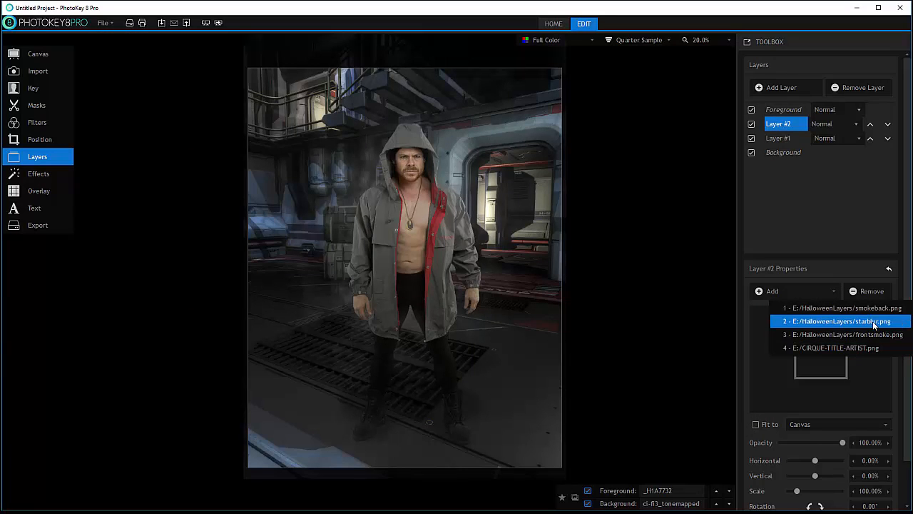
{"action": "left_click", "coordinate": [865, 307]}
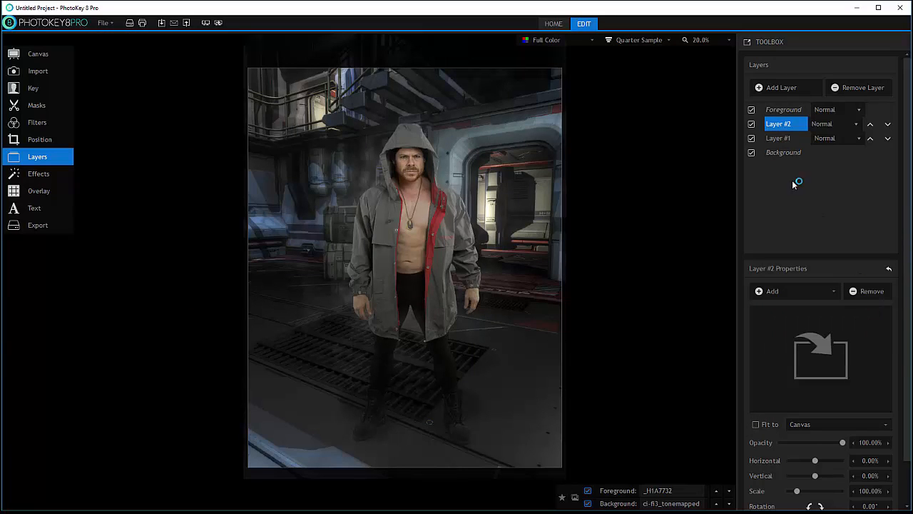
{"action": "left_click", "coordinate": [870, 125]}
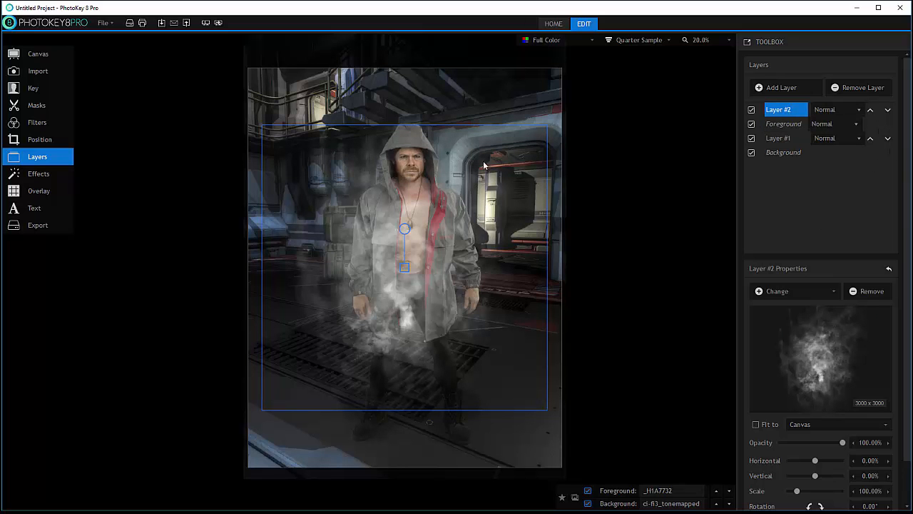
Position the front smoke over the lower right of the picture at about 198% scale and about 16% opacity.
{"action": "left_click_drag", "start_coordinate": [458, 273], "coordinate": [553, 355]}
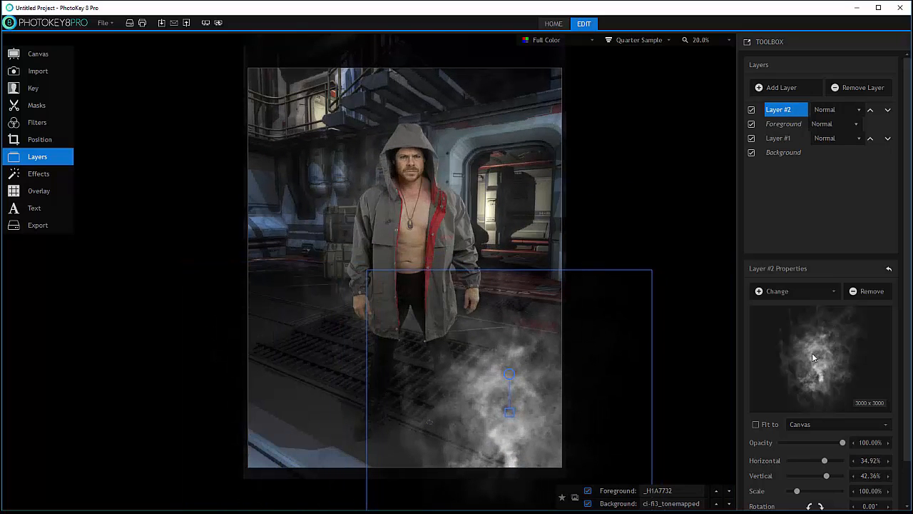
{"action": "left_click_drag", "start_coordinate": [532, 309], "coordinate": [525, 254]}
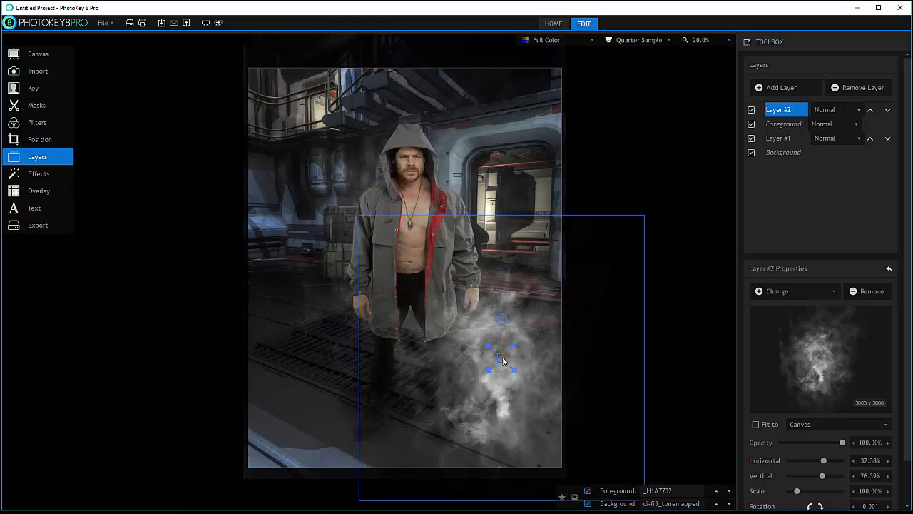
{"action": "left_click_drag", "start_coordinate": [513, 368], "coordinate": [596, 403]}
{"action": "left_click_drag", "start_coordinate": [488, 310], "coordinate": [480, 334]}
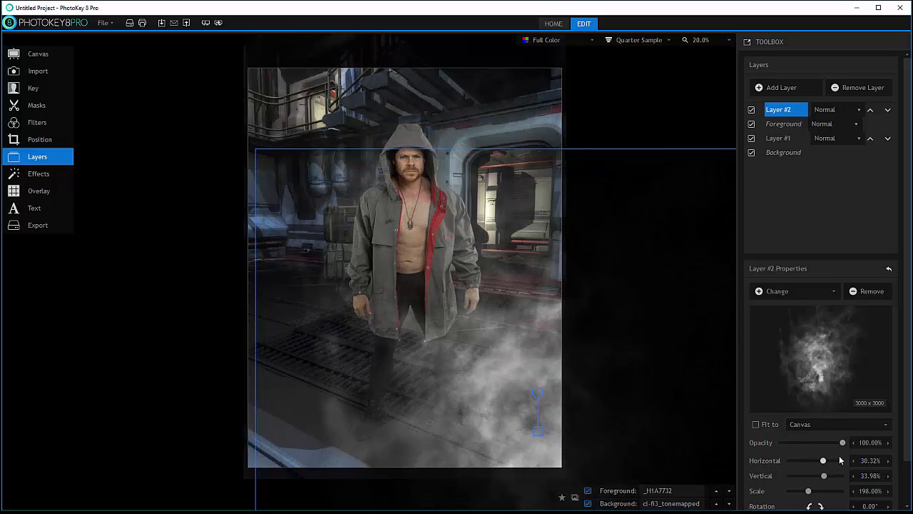
{"action": "left_click_drag", "start_coordinate": [843, 442], "coordinate": [790, 443]}
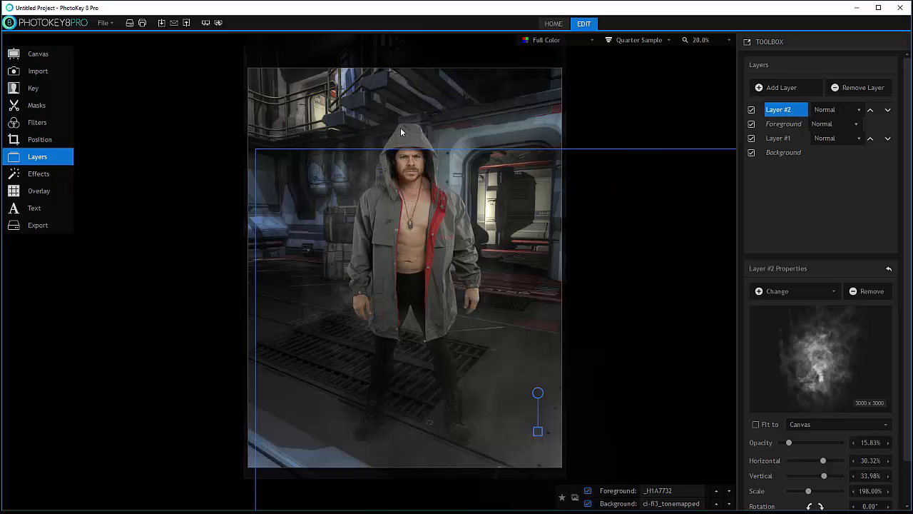
Add a third layer with the orange streak lens flare and shrink it to about 44% near the doorway.
{"action": "left_click", "coordinate": [762, 87]}
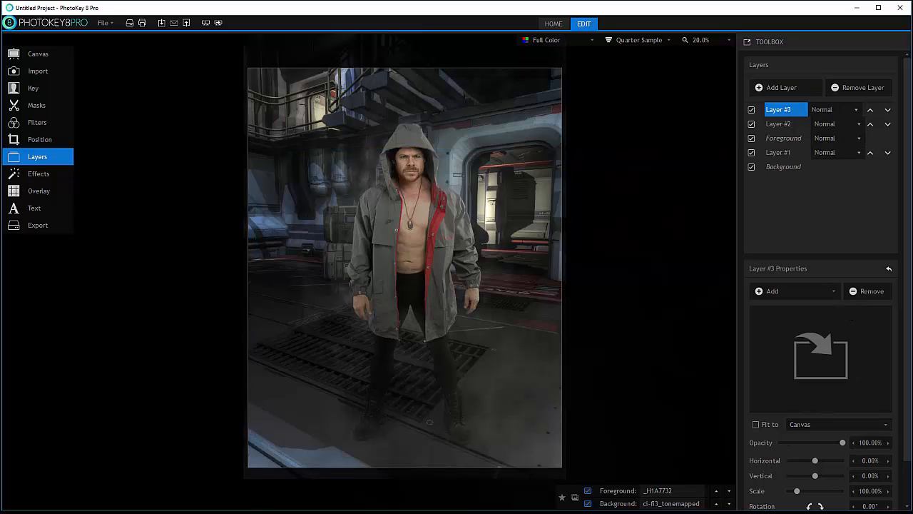
{"action": "left_click_drag", "start_coordinate": [632, 333], "coordinate": [801, 369]}
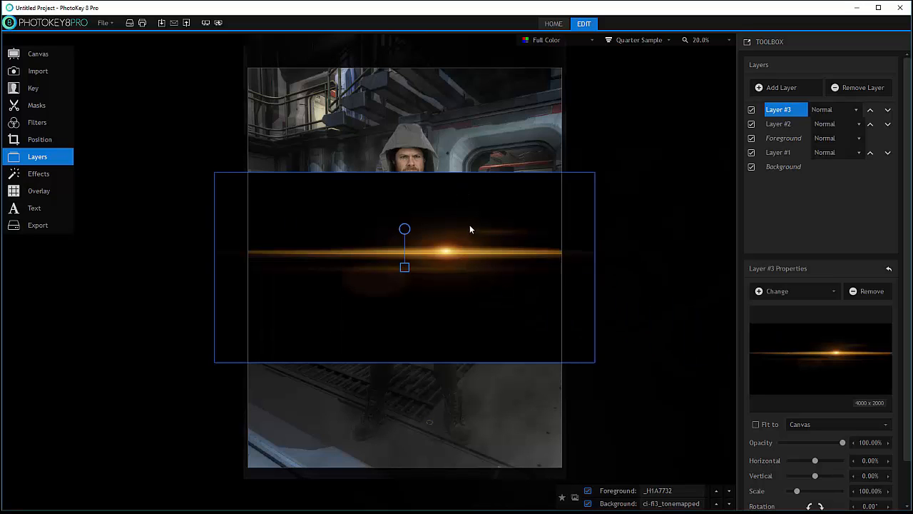
{"action": "mouse_move", "coordinate": [469, 229]}
{"action": "left_mouse_down"}
{"action": "mouse_move", "coordinate": [473, 163]}
{"action": "mouse_move", "coordinate": [488, 226]}
{"action": "left_mouse_up"}
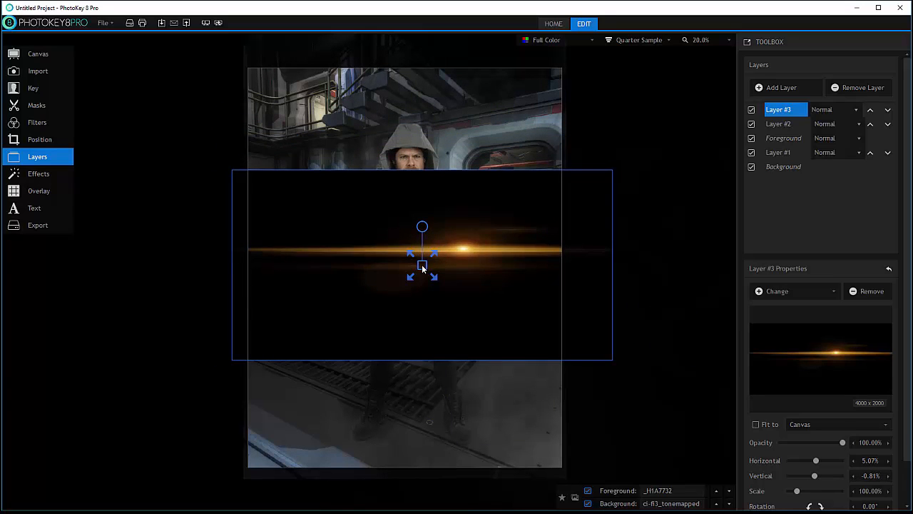
{"action": "left_click_drag", "start_coordinate": [421, 266], "coordinate": [421, 247]}
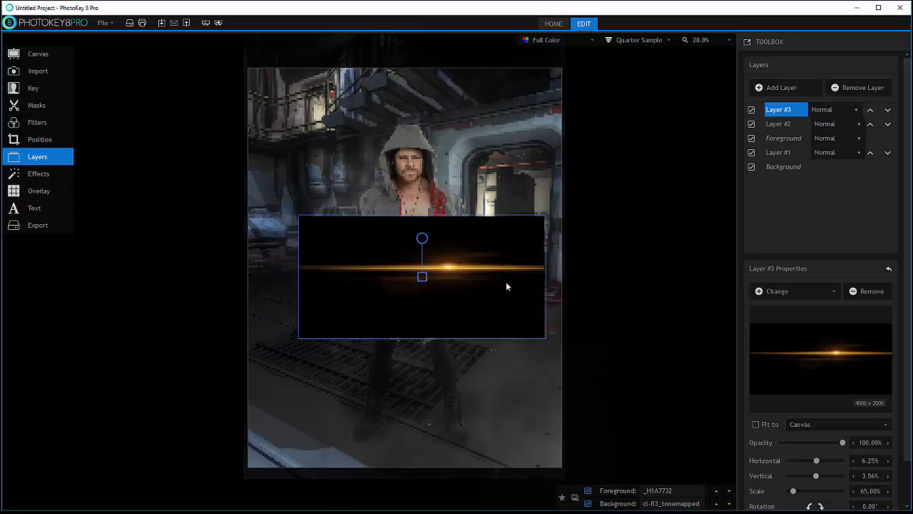
{"action": "left_click_drag", "start_coordinate": [507, 286], "coordinate": [521, 176]}
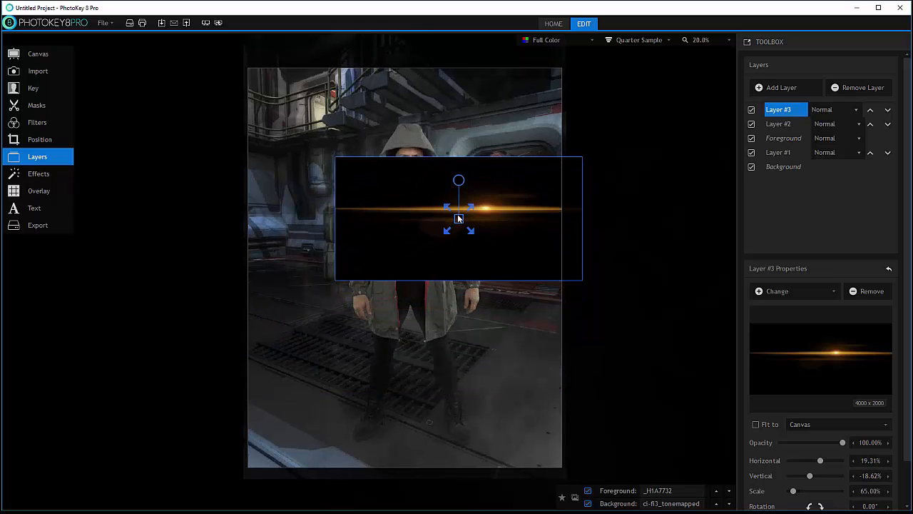
{"action": "scroll", "coordinate": [459, 218], "scroll_direction": "down", "scroll_amount": 4}
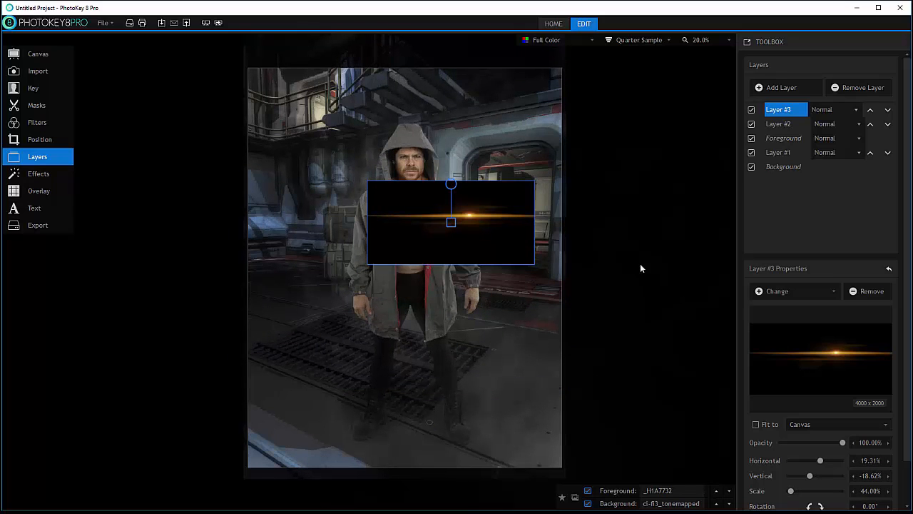
Blend the streak flare in Screen mode and fit it to the doorway light at about 37% scale.
{"action": "left_click", "coordinate": [857, 112]}
{"action": "mouse_move", "coordinate": [492, 194]}
{"action": "left_mouse_down"}
{"action": "mouse_move", "coordinate": [520, 191]}
{"action": "mouse_move", "coordinate": [502, 200]}
{"action": "left_mouse_up"}
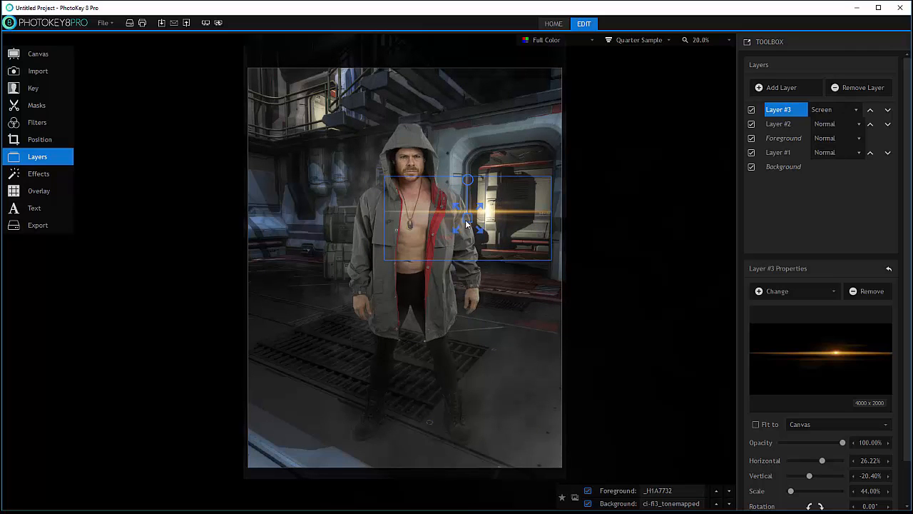
{"action": "left_click_drag", "start_coordinate": [466, 218], "coordinate": [463, 228]}
{"action": "left_click_drag", "start_coordinate": [460, 224], "coordinate": [507, 189]}
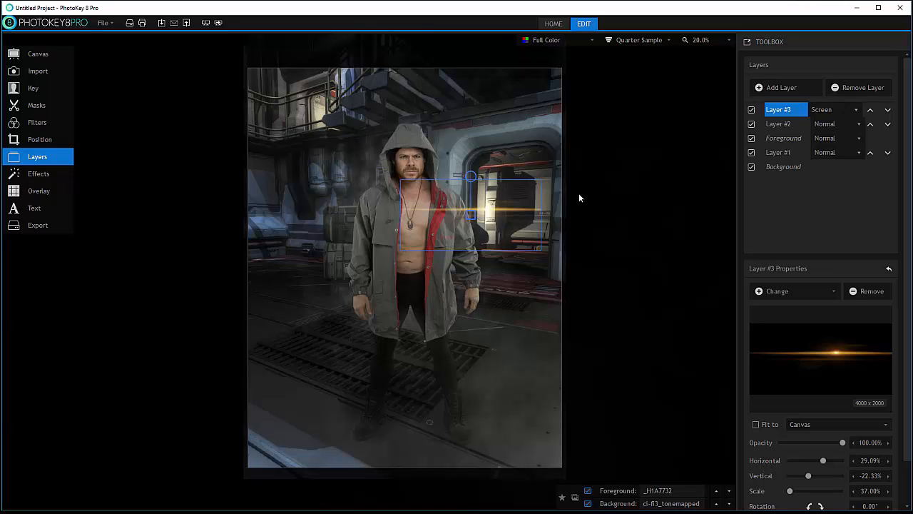
Add a fourth layer with the round-glow orange lens flare and reduce it to about 49% scale.
{"action": "left_click", "coordinate": [785, 88]}
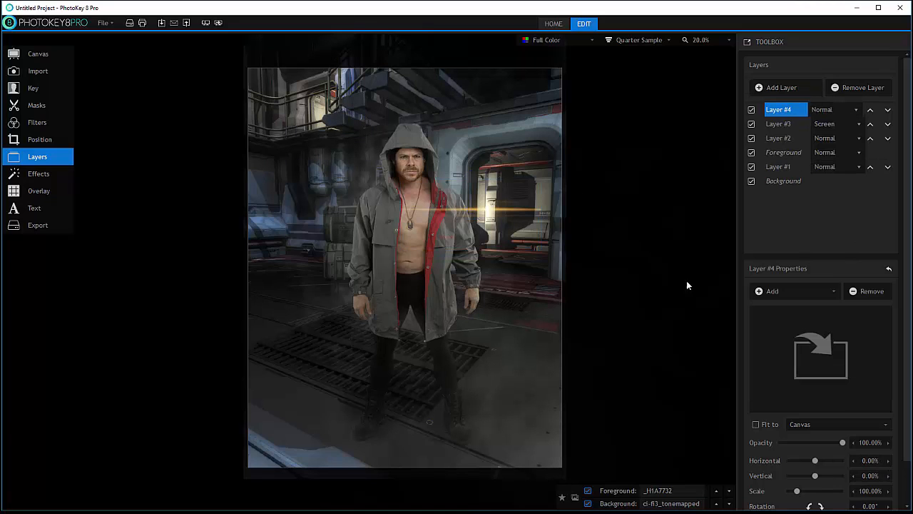
{"action": "left_click_drag", "start_coordinate": [912, 314], "coordinate": [827, 369]}
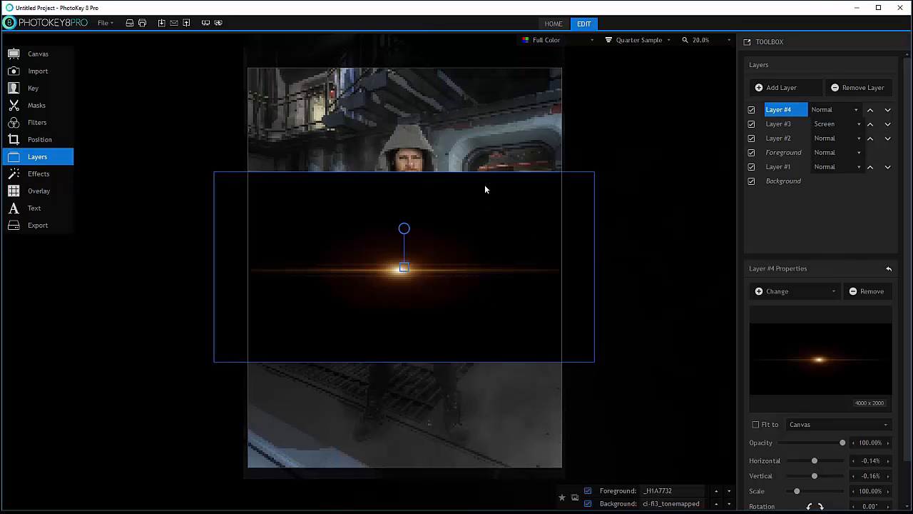
{"action": "left_click_drag", "start_coordinate": [405, 268], "coordinate": [359, 157]}
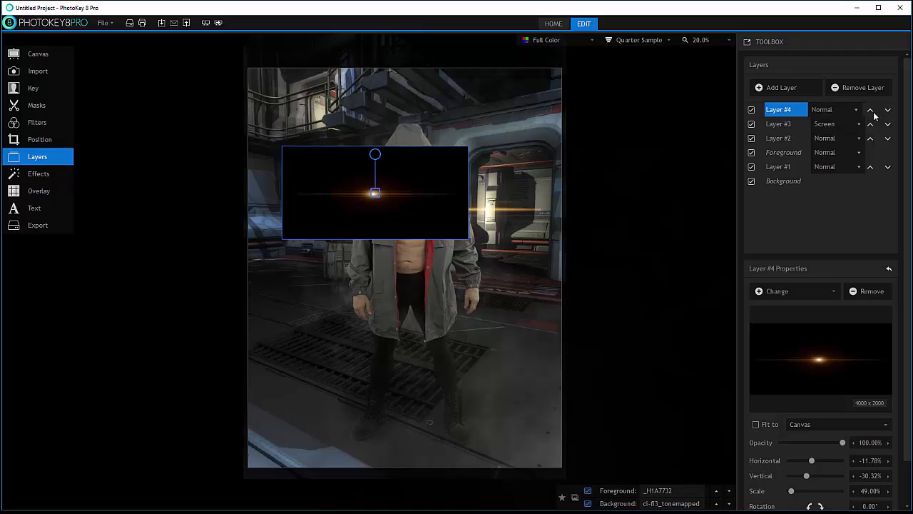
Set the fourth layer's blend mode to Screen and move its flare onto the upper-left light of the scene.
{"action": "left_click", "coordinate": [848, 109]}
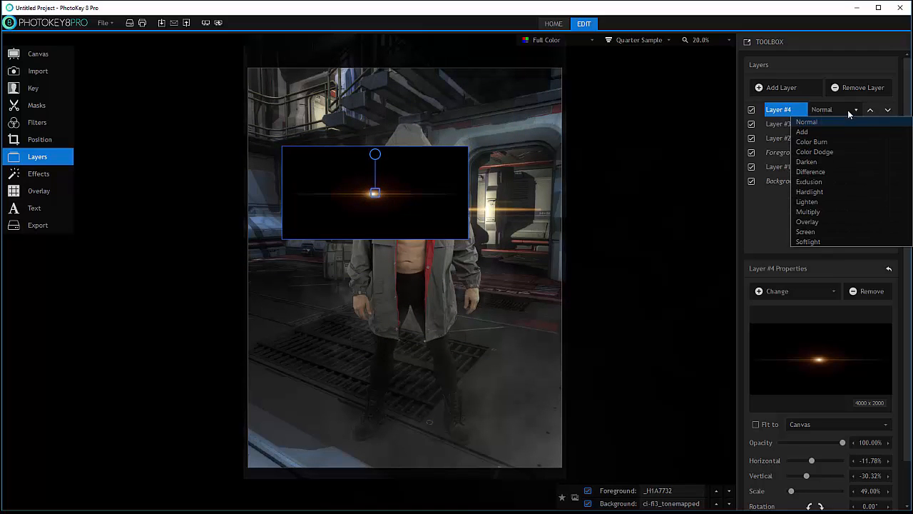
{"action": "left_click", "coordinate": [834, 232]}
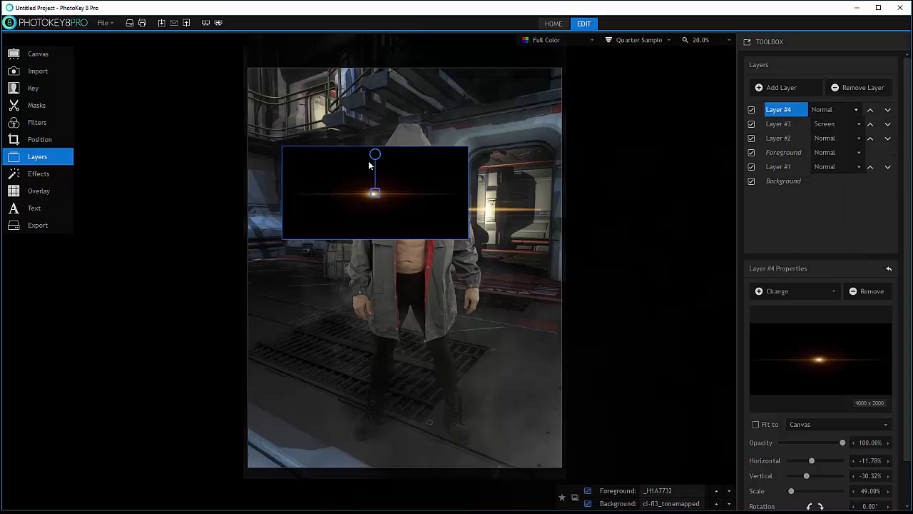
{"action": "left_click_drag", "start_coordinate": [419, 184], "coordinate": [367, 119]}
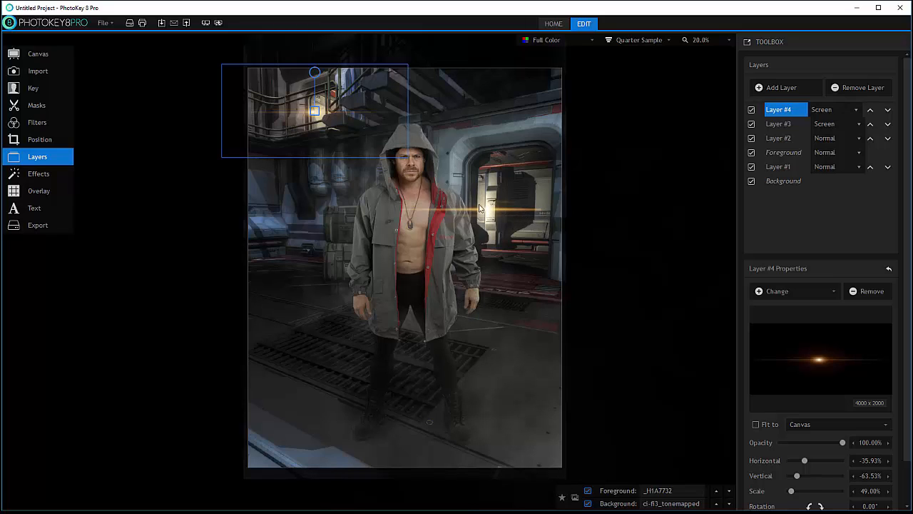
Enlarge the doorway flare on Layer #3 to about 48% and lower its opacity to about 37%.
{"action": "left_click_drag", "start_coordinate": [499, 201], "coordinate": [471, 210]}
{"action": "left_click", "coordinate": [778, 123]}
{"action": "scroll", "coordinate": [488, 214], "scroll_direction": "up", "scroll_amount": 1}
{"action": "scroll", "coordinate": [471, 211], "scroll_direction": "up", "scroll_amount": 1}
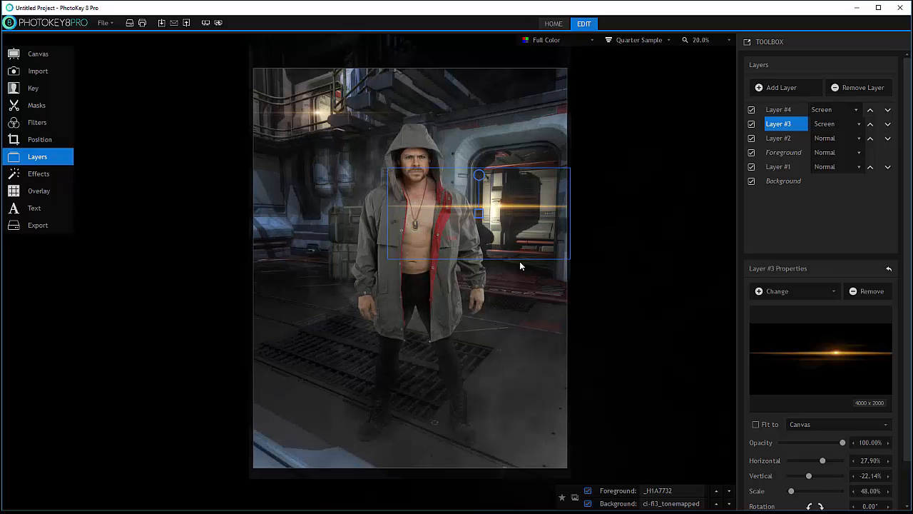
{"action": "left_click_drag", "start_coordinate": [843, 443], "coordinate": [804, 442]}
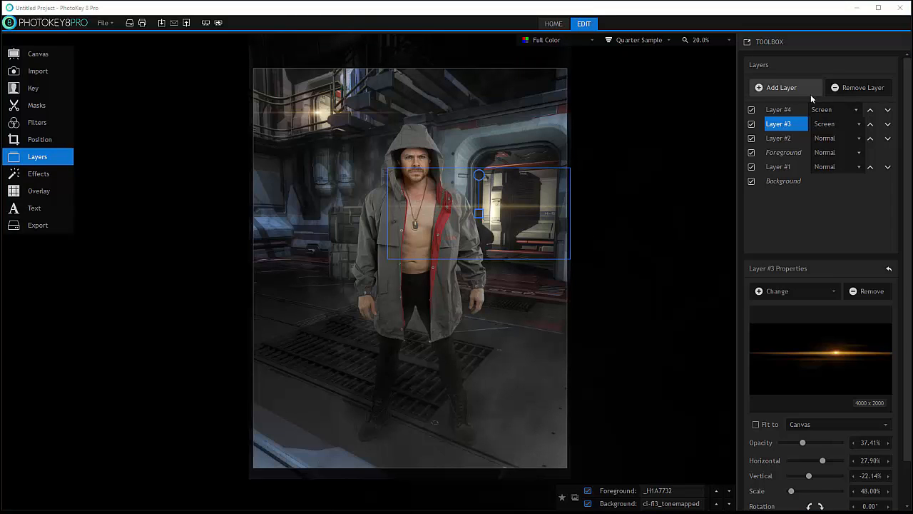
Add a beige grunge texture layer scaled to about 137% to cover the canvas, blended in Multiply mode.
{"action": "left_click", "coordinate": [788, 87]}
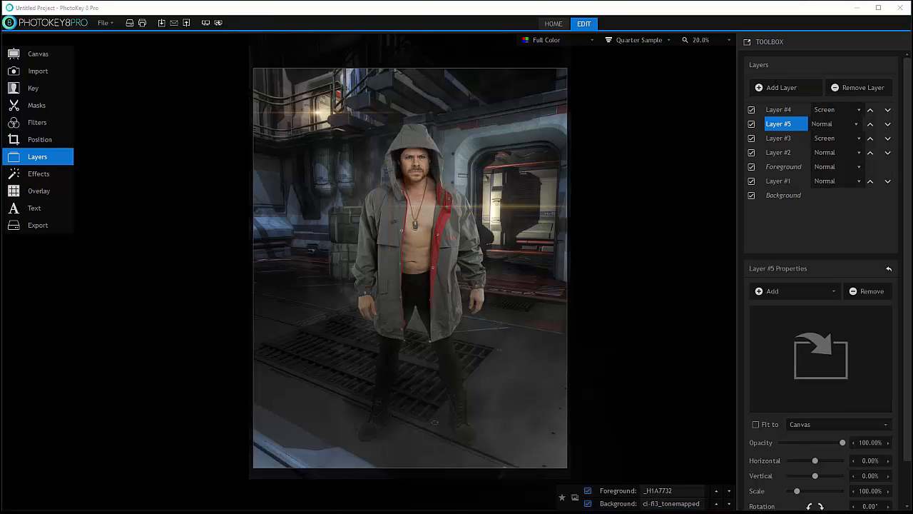
{"action": "left_click_drag", "start_coordinate": [3, 265], "coordinate": [809, 379]}
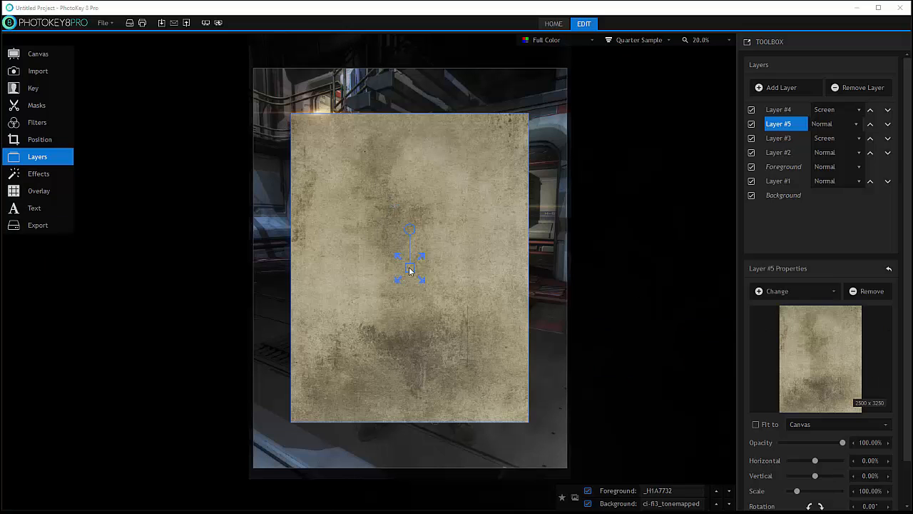
{"action": "left_click_drag", "start_coordinate": [409, 268], "coordinate": [409, 285]}
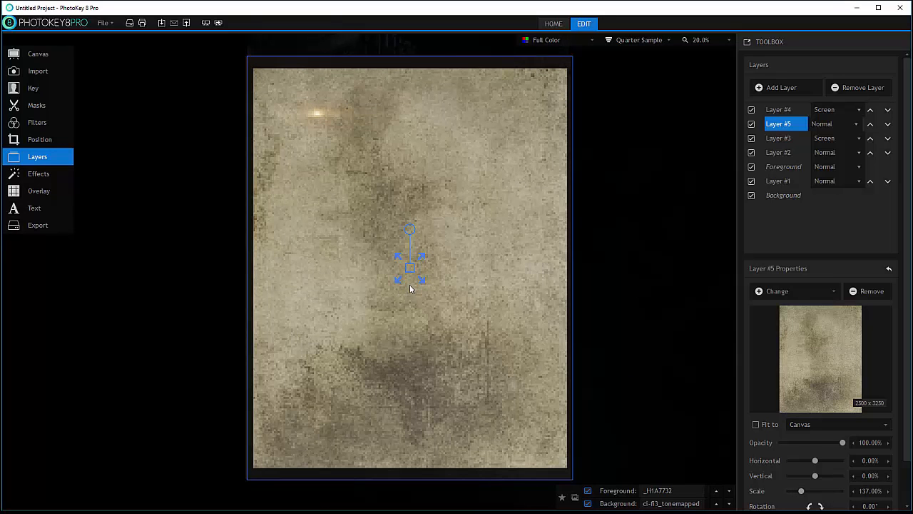
{"action": "left_click", "coordinate": [858, 124]}
{"action": "left_click", "coordinate": [662, 216]}
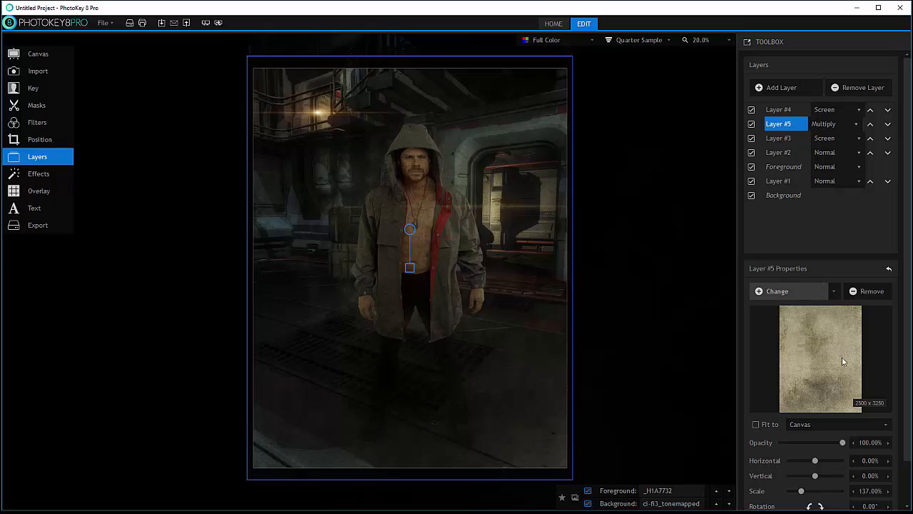
Lower the beige grunge texture on Layer #5 to about 20% opacity.
{"action": "left_click_drag", "start_coordinate": [842, 442], "coordinate": [792, 442]}
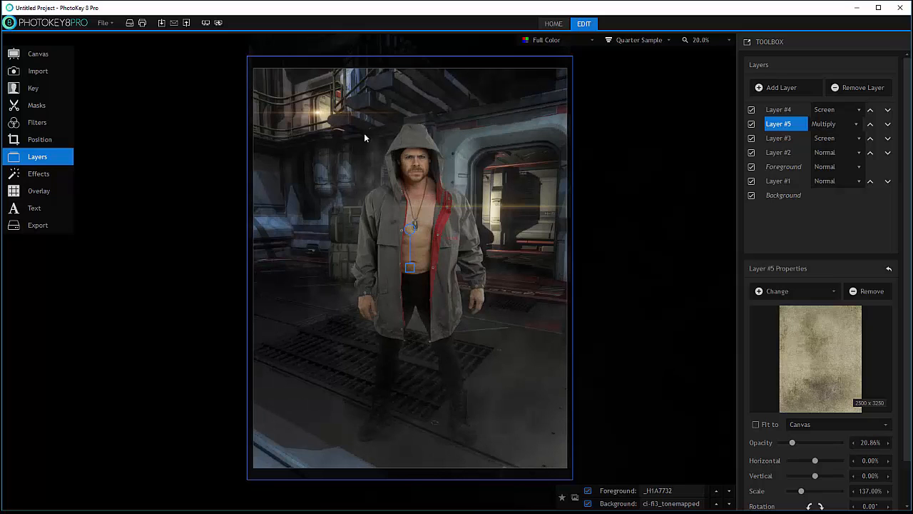
{"action": "left_click_drag", "start_coordinate": [791, 442], "coordinate": [800, 442]}
{"action": "left_click_drag", "start_coordinate": [795, 442], "coordinate": [791, 443]}
Add a new layer directly above Layer #1 and load smokeback.png into it.
{"action": "left_click", "coordinate": [763, 182]}
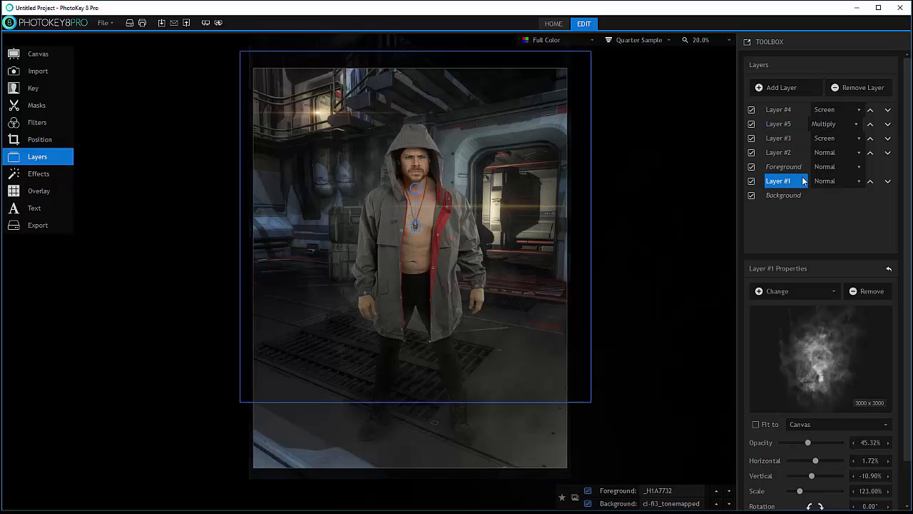
{"action": "left_click", "coordinate": [776, 86]}
{"action": "left_click", "coordinate": [831, 290]}
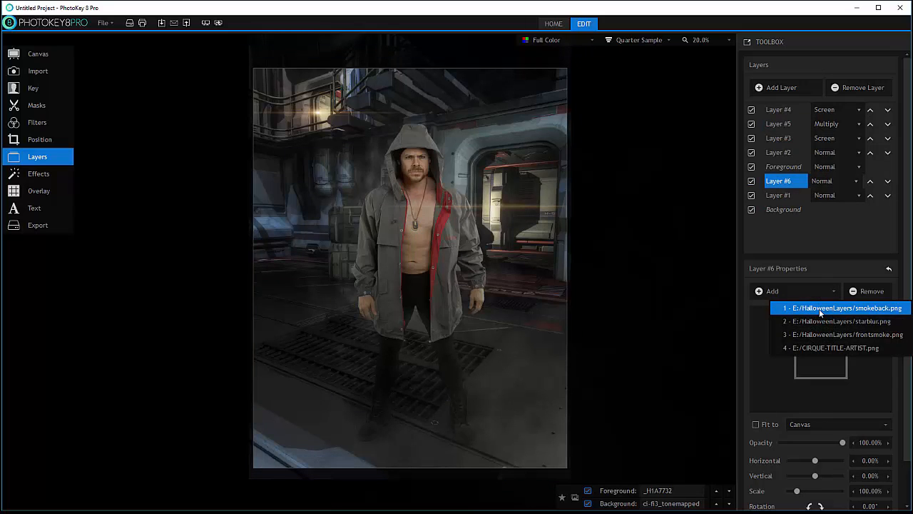
{"action": "left_click", "coordinate": [819, 309]}
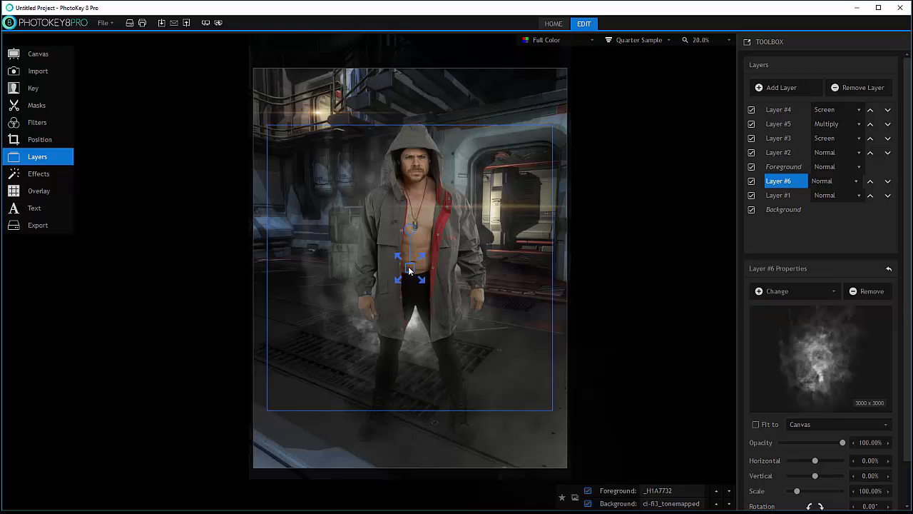
Scale the new smoke layer to 105% and place its smoke over the upper-left background beside the man.
{"action": "left_click_drag", "start_coordinate": [408, 266], "coordinate": [482, 256]}
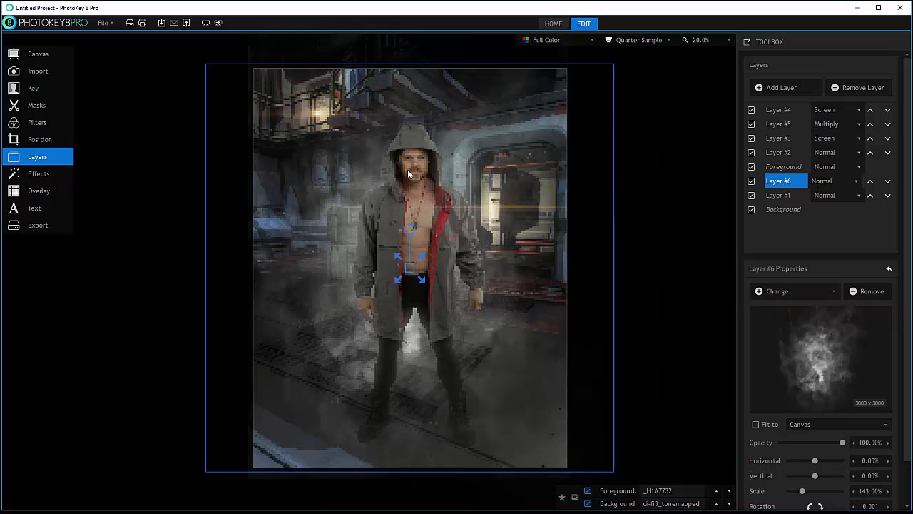
{"action": "left_click_drag", "start_coordinate": [408, 174], "coordinate": [355, 154]}
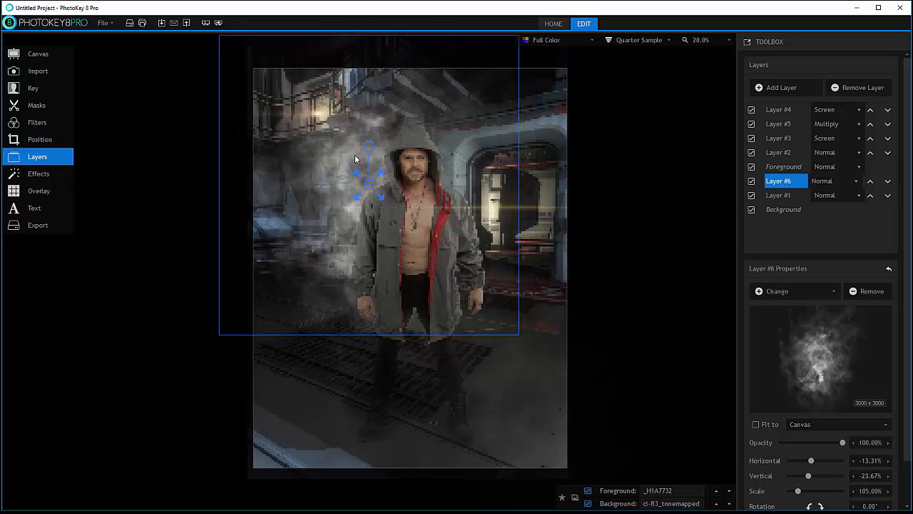
{"action": "left_click_drag", "start_coordinate": [409, 117], "coordinate": [383, 115]}
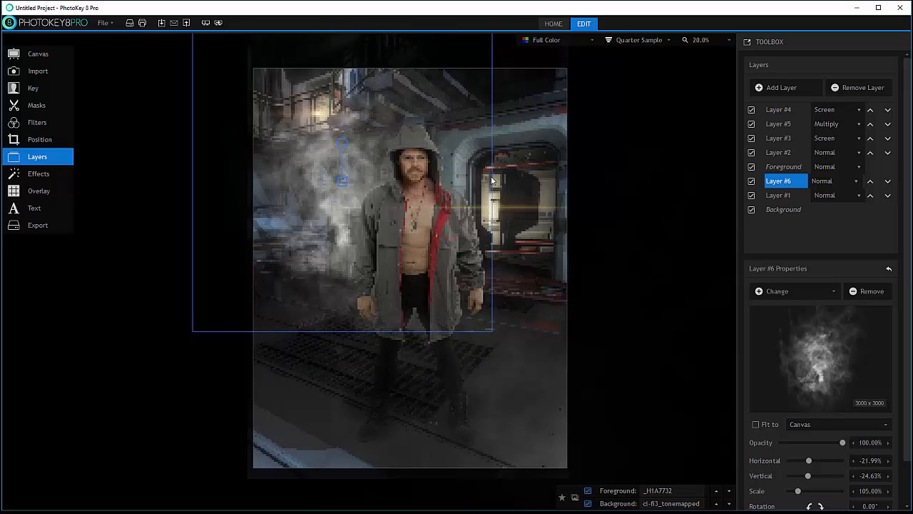
Set Layer #6's blend mode to Softlight and shift its smoke slightly farther left, to about -24.8% horizontal.
{"action": "left_click", "coordinate": [855, 181]}
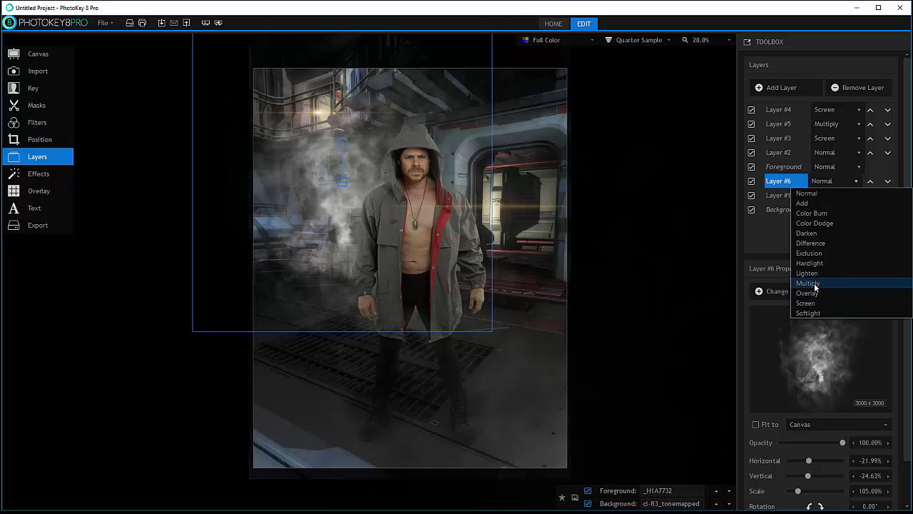
{"action": "left_click", "coordinate": [816, 312]}
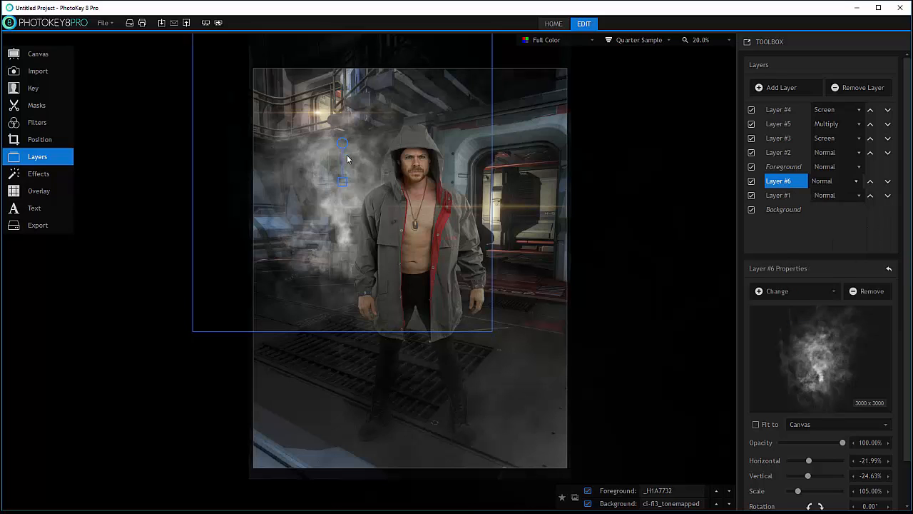
{"action": "mouse_move", "coordinate": [369, 157]}
{"action": "left_mouse_down"}
{"action": "mouse_move", "coordinate": [351, 153]}
{"action": "mouse_move", "coordinate": [362, 156]}
{"action": "left_mouse_up"}
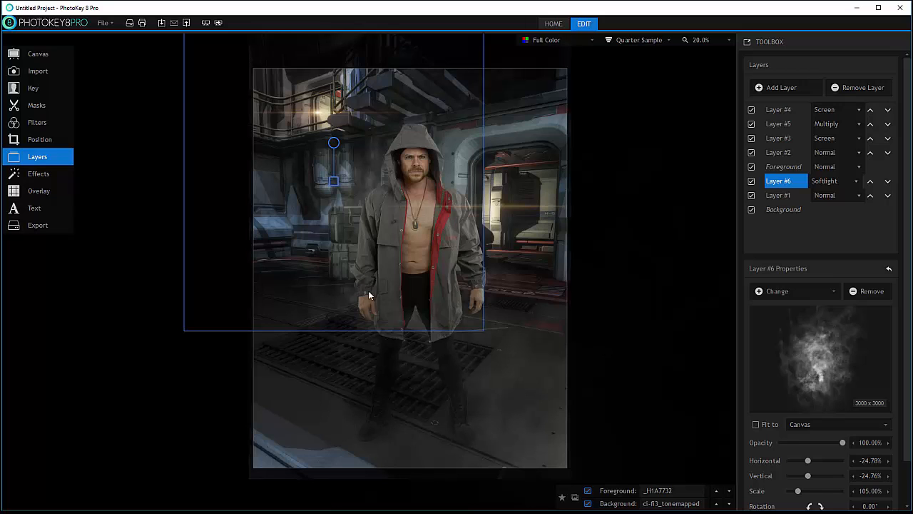
Try the Auto Color effect on the composite and switch it back off.
{"action": "left_click", "coordinate": [37, 175]}
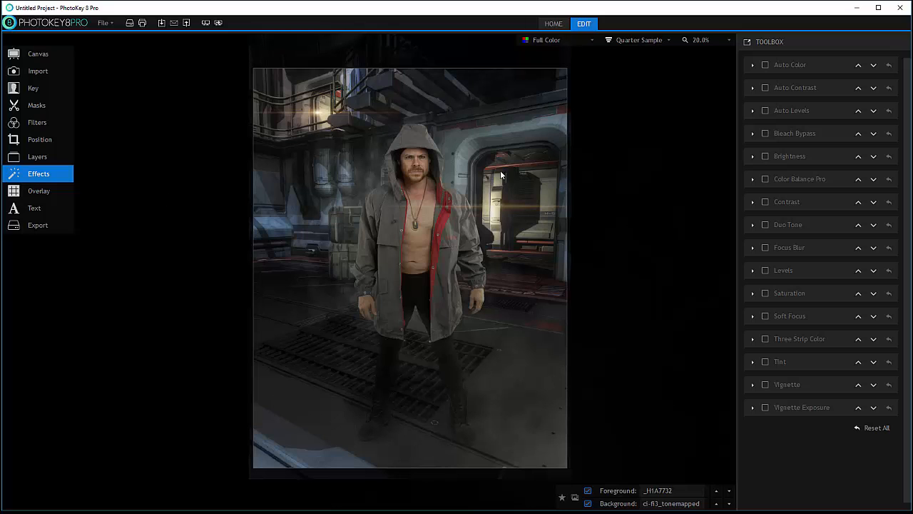
{"action": "left_click", "coordinate": [763, 63]}
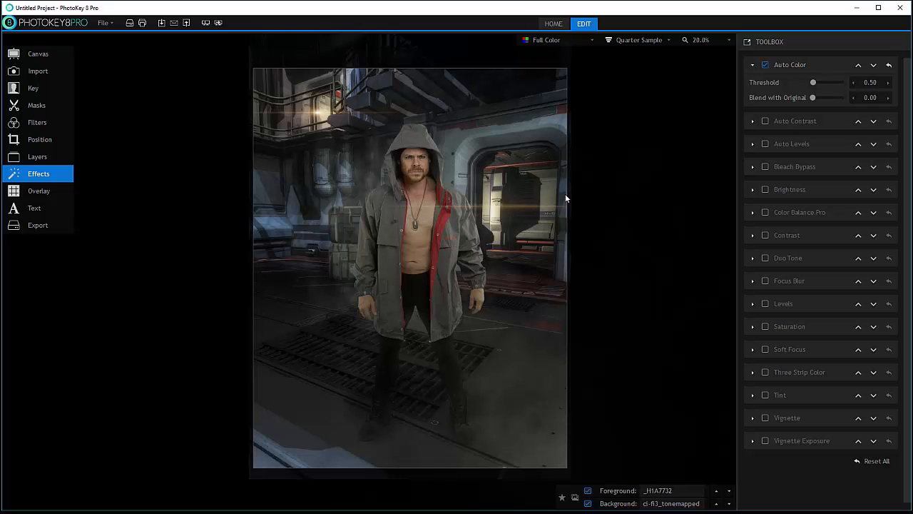
{"action": "left_click", "coordinate": [765, 64]}
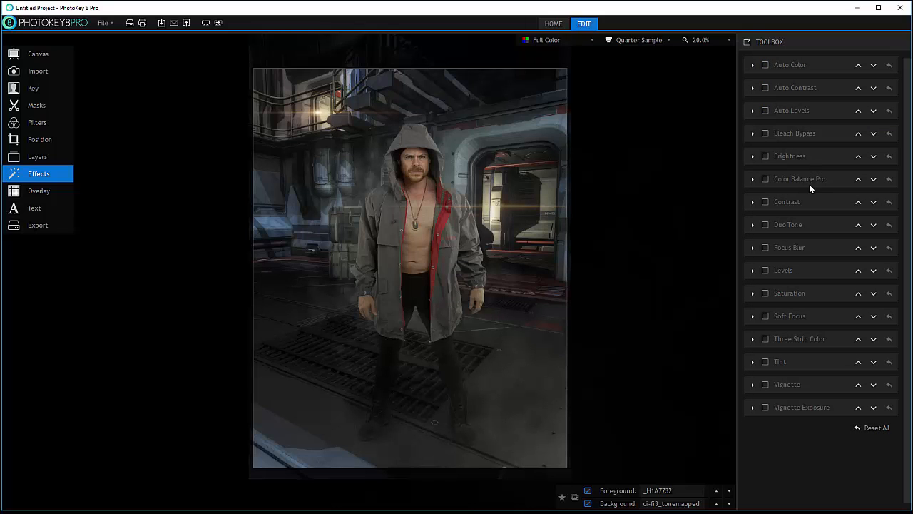
Enable the Duo Tone effect and set its Color 2 to a dark blue (8, 57, 109).
{"action": "left_click", "coordinate": [765, 226]}
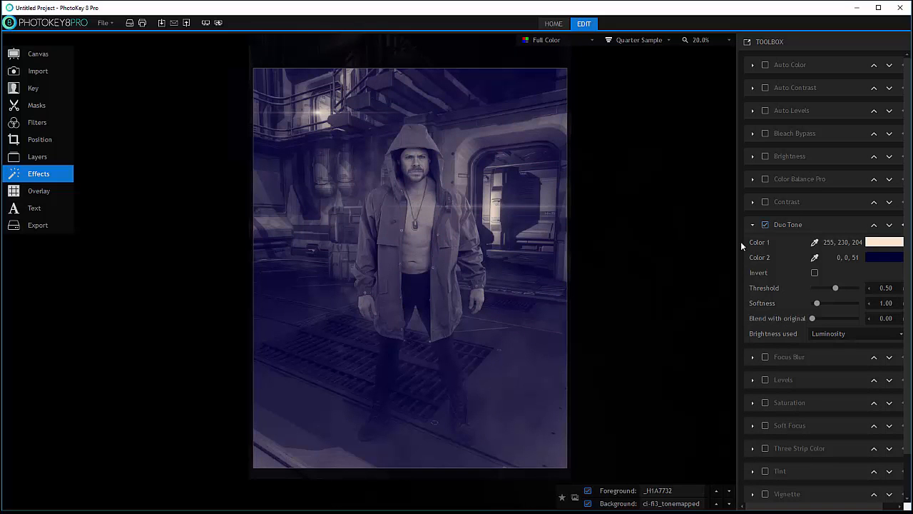
{"action": "left_click", "coordinate": [882, 257]}
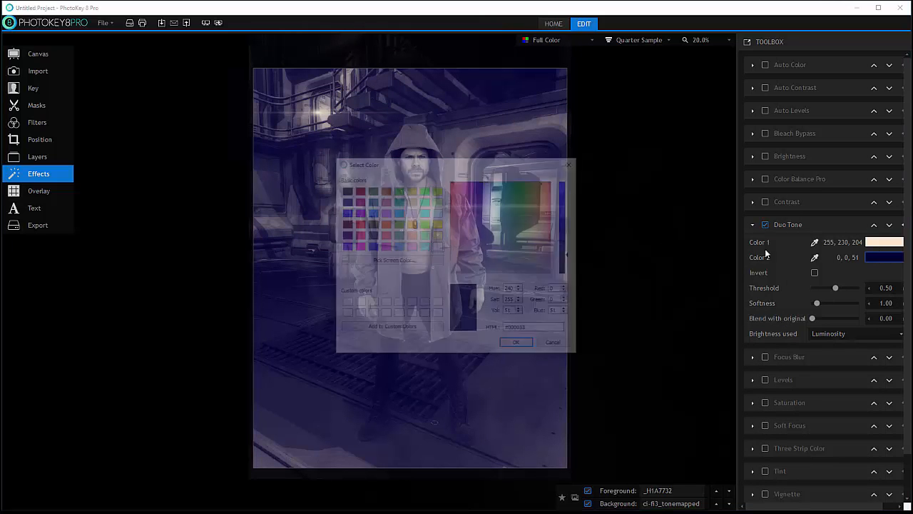
{"action": "left_click_drag", "start_coordinate": [486, 216], "coordinate": [493, 186]}
{"action": "left_click", "coordinate": [567, 234]}
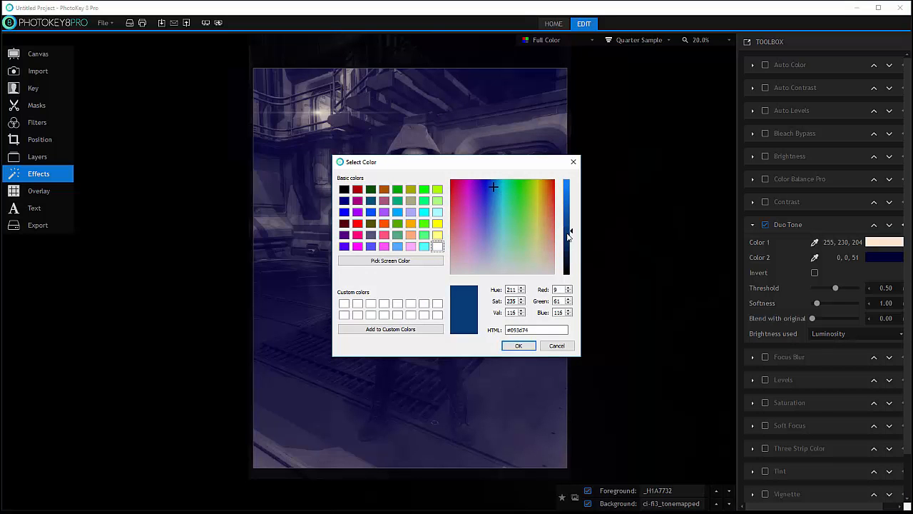
{"action": "left_click", "coordinate": [518, 346]}
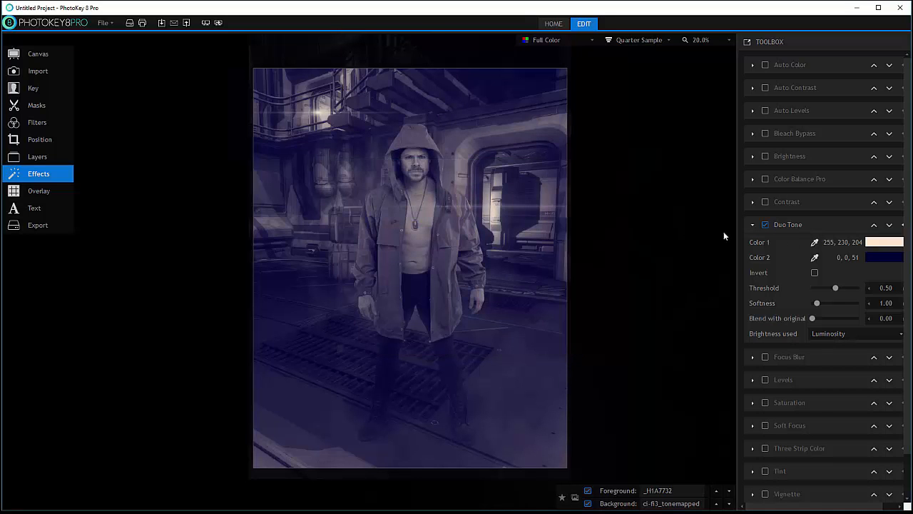
Set Duo Tone's Color 1 to a muted gold (209, 184, 120) and blend the effect with the original at about 85.
{"action": "left_click", "coordinate": [874, 243]}
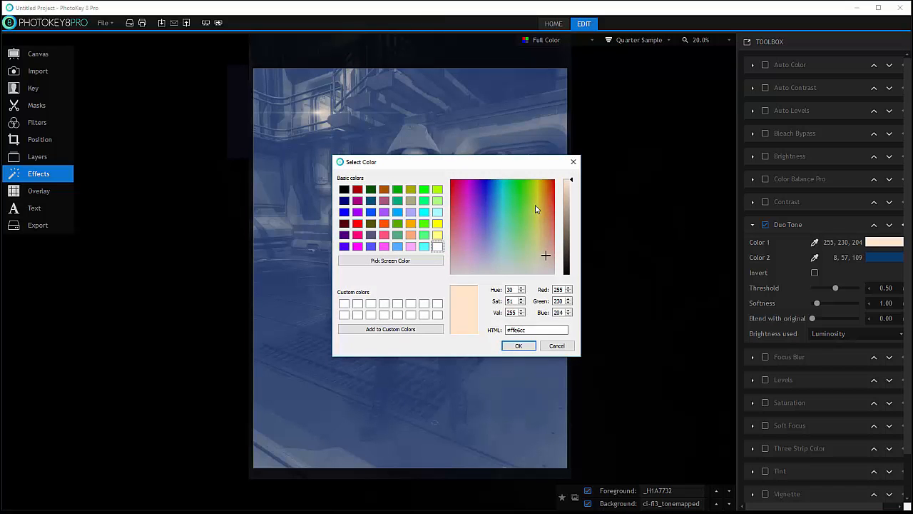
{"action": "left_click_drag", "start_coordinate": [536, 209], "coordinate": [544, 238]}
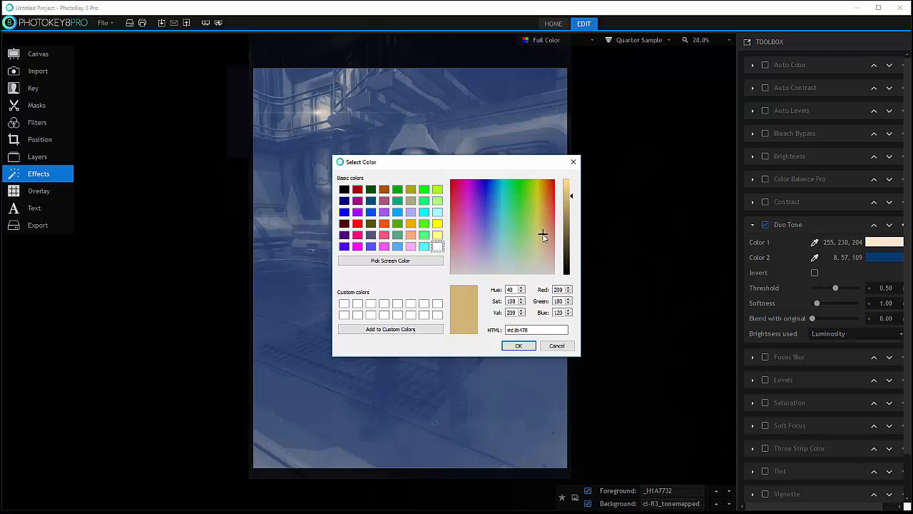
{"action": "left_click", "coordinate": [519, 345]}
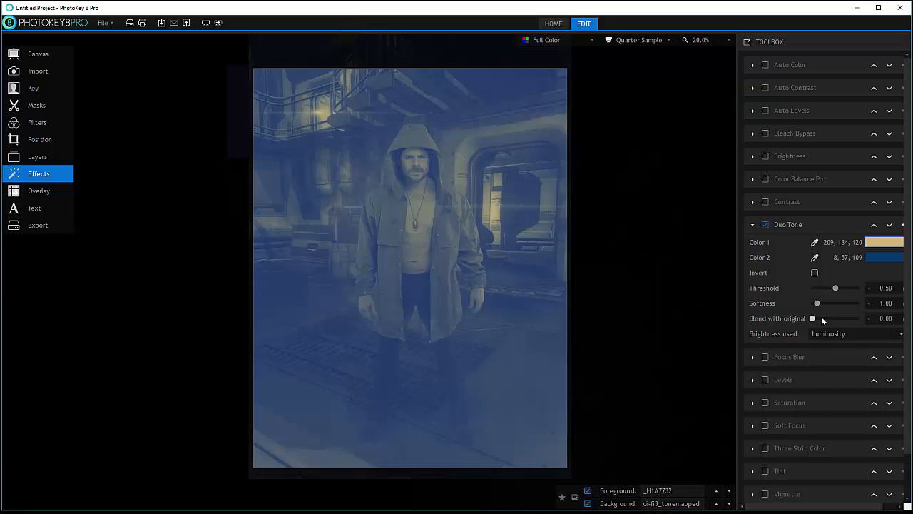
{"action": "left_click_drag", "start_coordinate": [812, 318], "coordinate": [847, 322]}
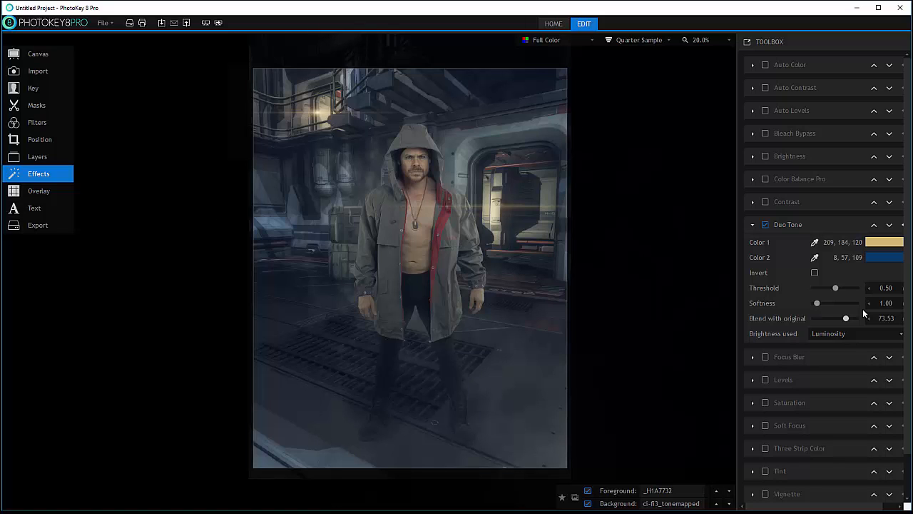
{"action": "left_click_drag", "start_coordinate": [848, 318], "coordinate": [852, 319]}
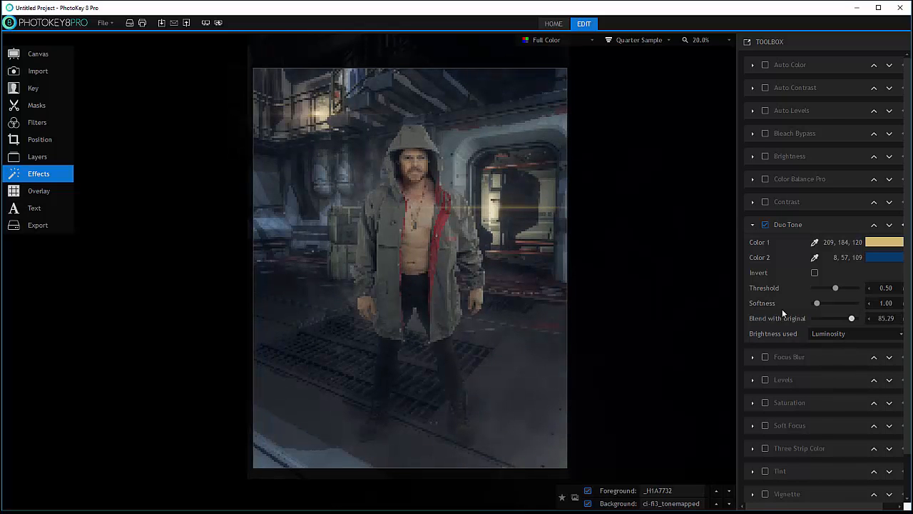
Enable a black Vignette with about 139% horizontal stretch, 107% vertical stretch, 0.42 feather and 75% strength.
{"action": "scroll", "coordinate": [782, 309], "scroll_direction": "down", "scroll_amount": 2}
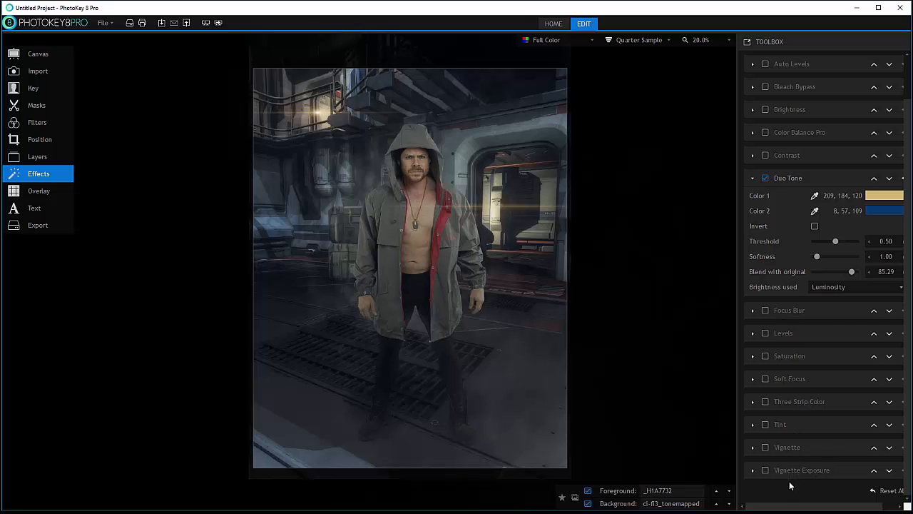
{"action": "left_click", "coordinate": [767, 447]}
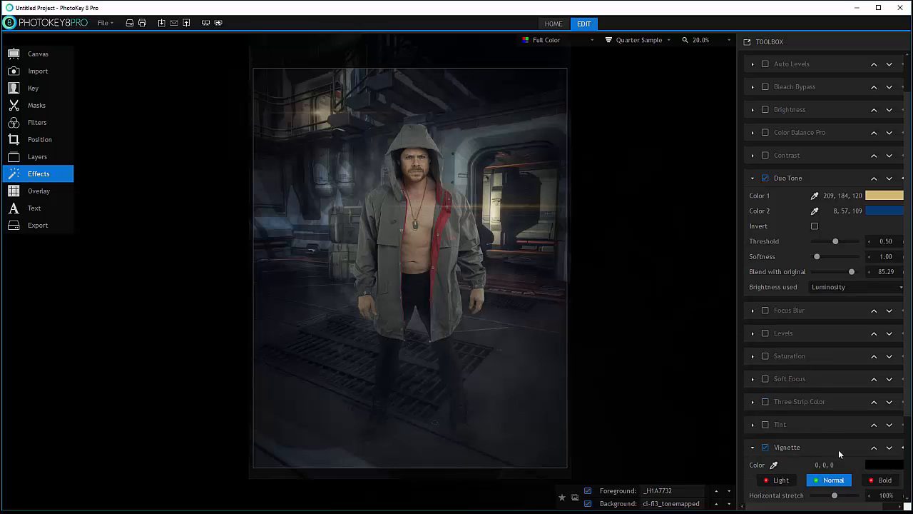
{"action": "scroll", "coordinate": [860, 426], "scroll_direction": "down", "scroll_amount": 3}
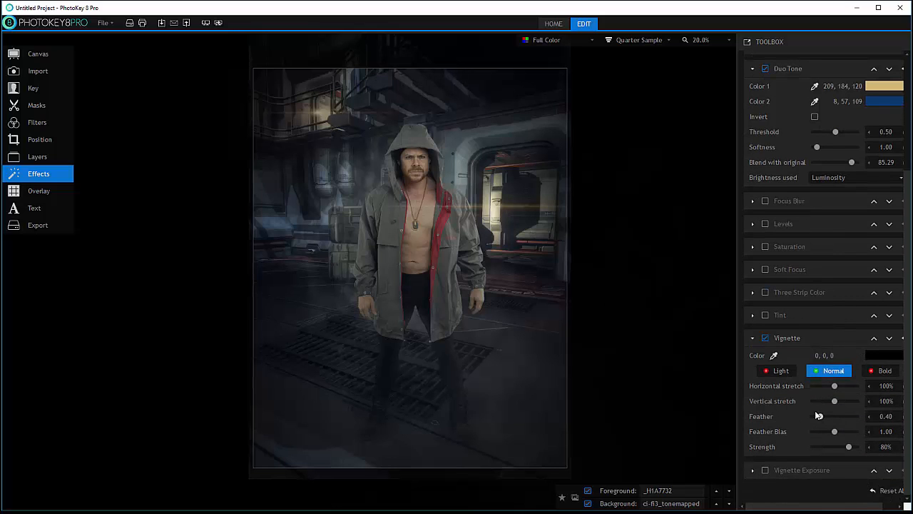
{"action": "left_click_drag", "start_coordinate": [820, 416], "coordinate": [822, 416]}
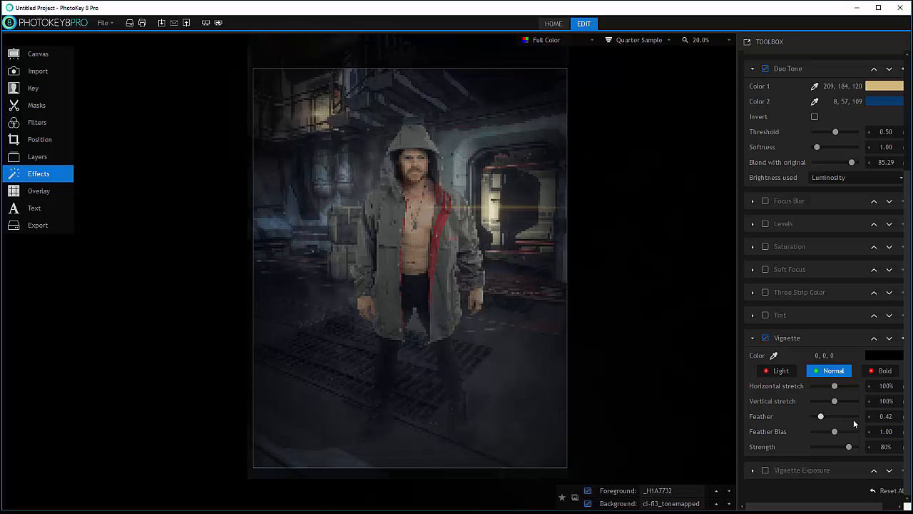
{"action": "mouse_move", "coordinate": [839, 387]}
{"action": "left_mouse_down"}
{"action": "mouse_move", "coordinate": [849, 387]}
{"action": "mouse_move", "coordinate": [837, 404]}
{"action": "left_mouse_up"}
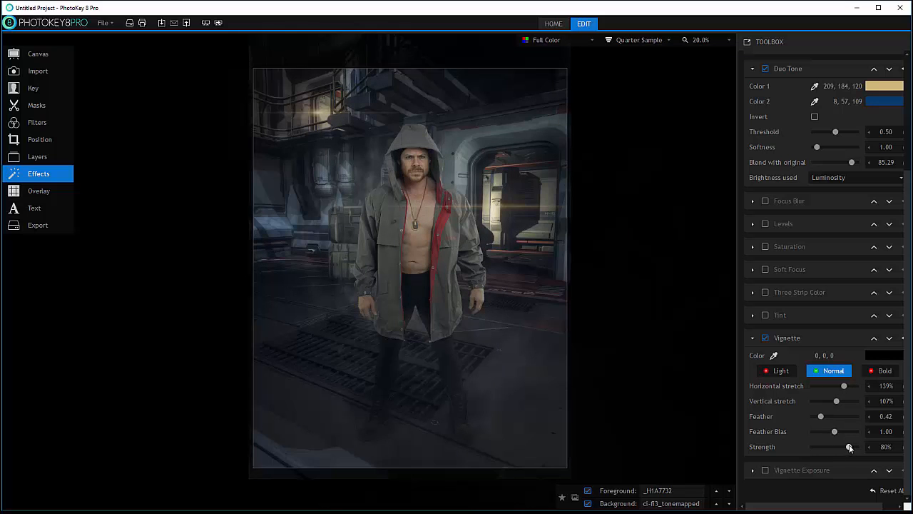
{"action": "mouse_move", "coordinate": [848, 446]}
{"action": "left_mouse_down"}
{"action": "mouse_move", "coordinate": [857, 447]}
{"action": "mouse_move", "coordinate": [846, 448]}
{"action": "left_mouse_up"}
Enable the Saturation effect and set it to about 1.03.
{"action": "left_click", "coordinate": [769, 247]}
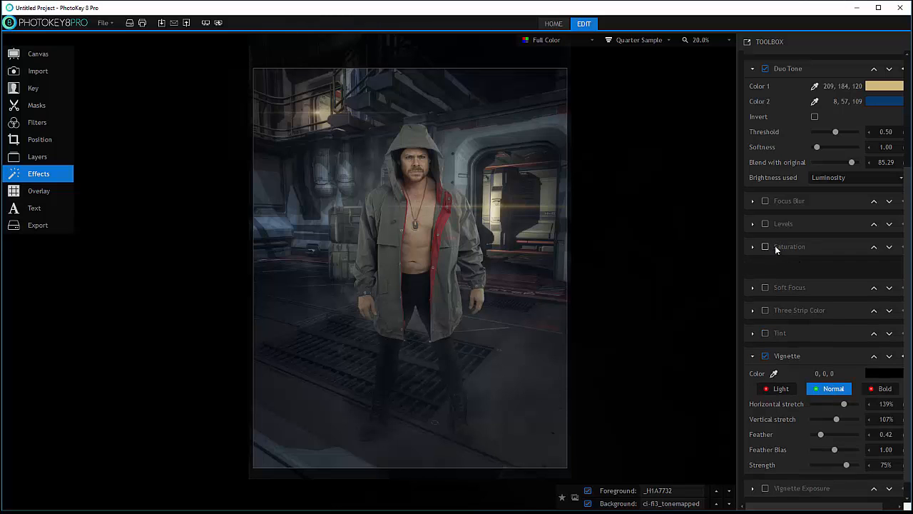
{"action": "left_click", "coordinate": [766, 246]}
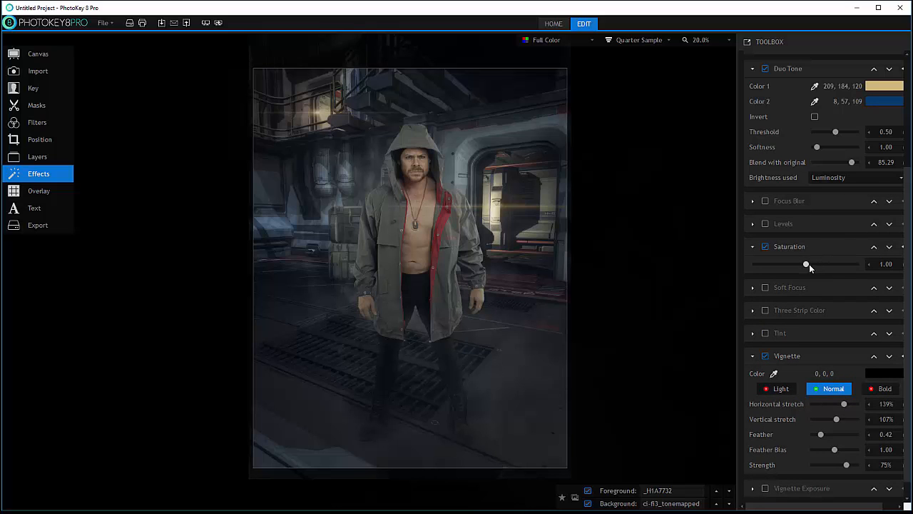
{"action": "mouse_move", "coordinate": [809, 263]}
{"action": "left_mouse_down"}
{"action": "mouse_move", "coordinate": [840, 268]}
{"action": "mouse_move", "coordinate": [822, 267]}
{"action": "left_mouse_up"}
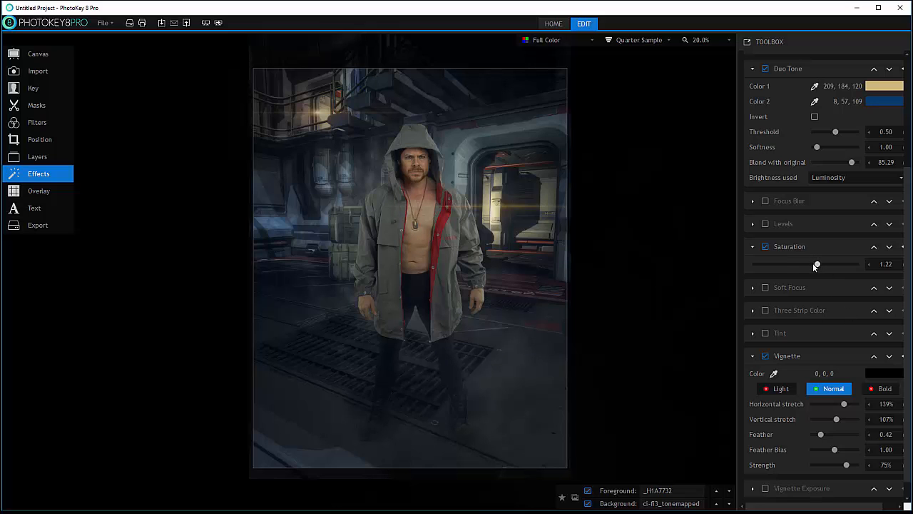
{"action": "left_click_drag", "start_coordinate": [814, 265], "coordinate": [807, 264]}
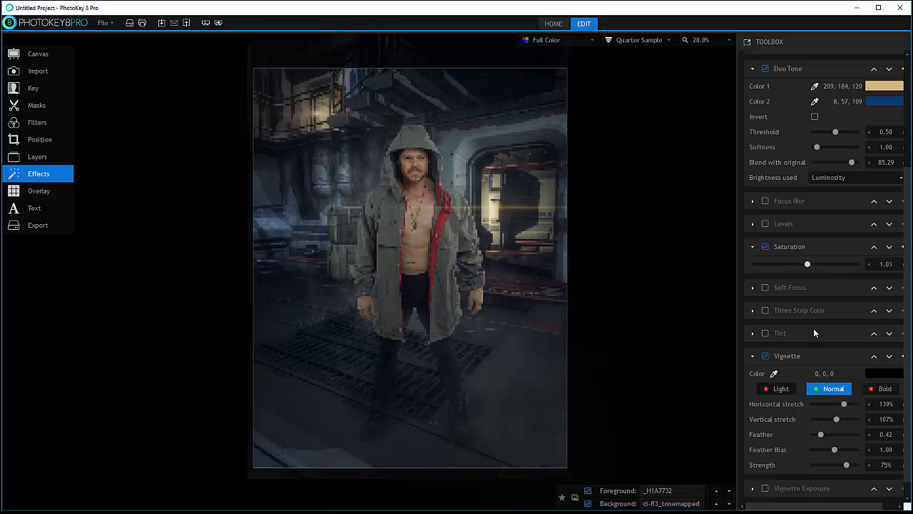
Enable the Bleach Bypass effect and reduce its strength to 20%.
{"action": "scroll", "coordinate": [815, 333], "scroll_direction": "down", "scroll_amount": 1}
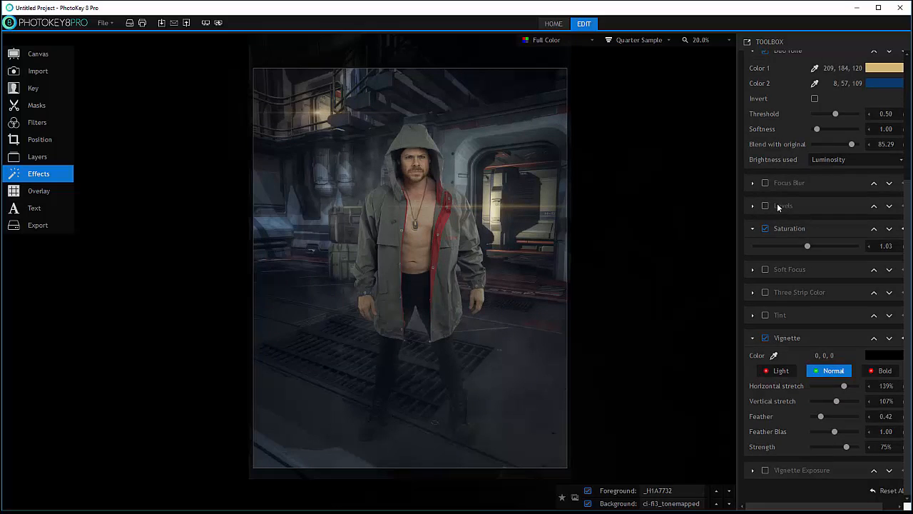
{"action": "scroll", "coordinate": [776, 206], "scroll_direction": "up", "scroll_amount": 5}
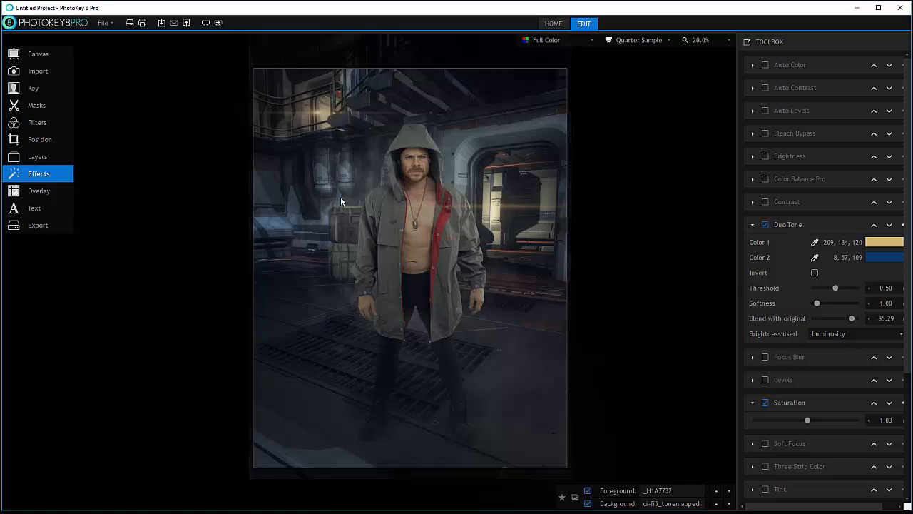
{"action": "left_click", "coordinate": [766, 134]}
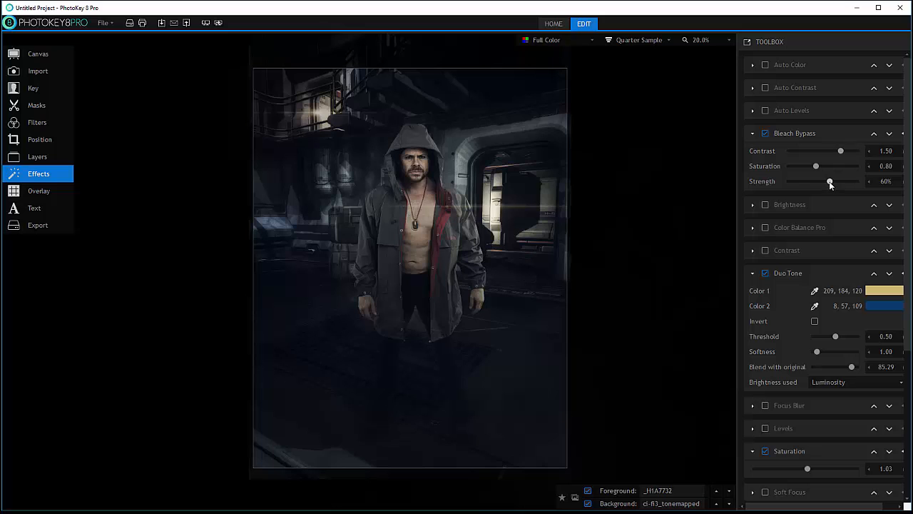
{"action": "left_click_drag", "start_coordinate": [829, 183], "coordinate": [802, 181]}
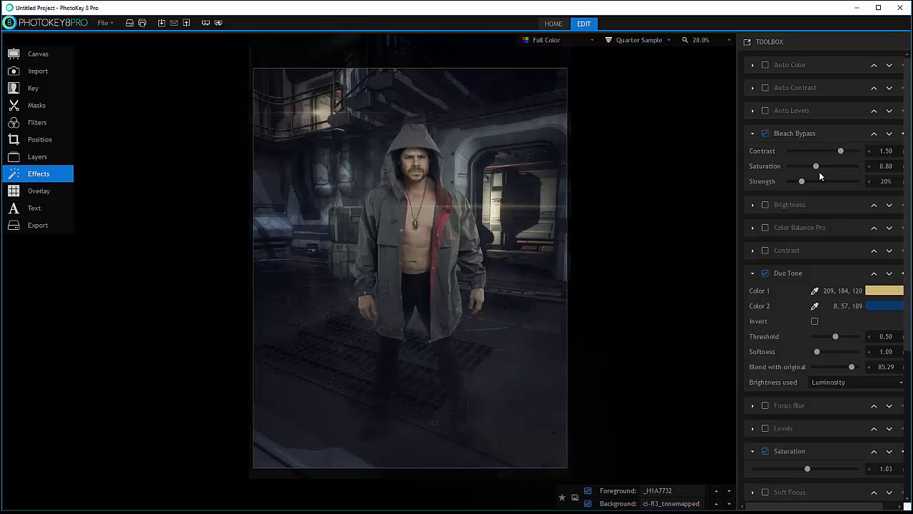
Adjust the Bleach Bypass effect to about 0.58 contrast, 0.97 saturation and 23% strength.
{"action": "mouse_move", "coordinate": [816, 167]}
{"action": "left_mouse_down"}
{"action": "mouse_move", "coordinate": [777, 166]}
{"action": "mouse_move", "coordinate": [809, 166]}
{"action": "left_mouse_up"}
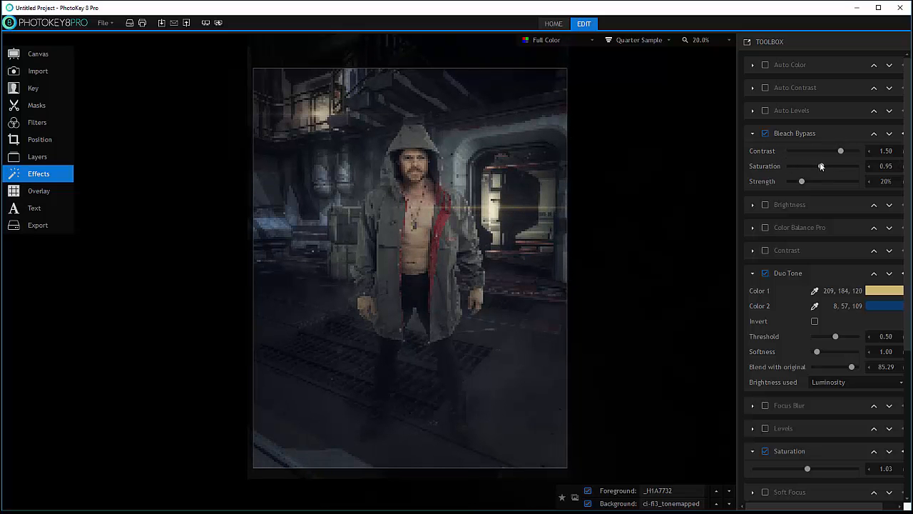
{"action": "left_click", "coordinate": [819, 166]}
{"action": "left_click_drag", "start_coordinate": [843, 151], "coordinate": [782, 151]}
{"action": "mouse_move", "coordinate": [802, 181]}
{"action": "left_mouse_down"}
{"action": "mouse_move", "coordinate": [781, 182]}
{"action": "mouse_move", "coordinate": [804, 185]}
{"action": "left_mouse_up"}
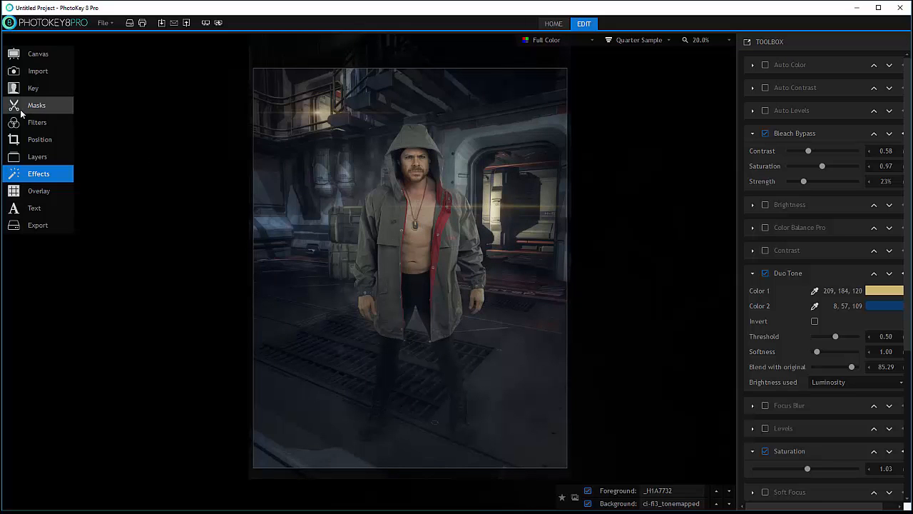
Set smoke Layer #6 to Normal blending, shift it to about -12% horizontal and -17% vertical, and lower its opacity to about 50%.
{"action": "left_click", "coordinate": [33, 157]}
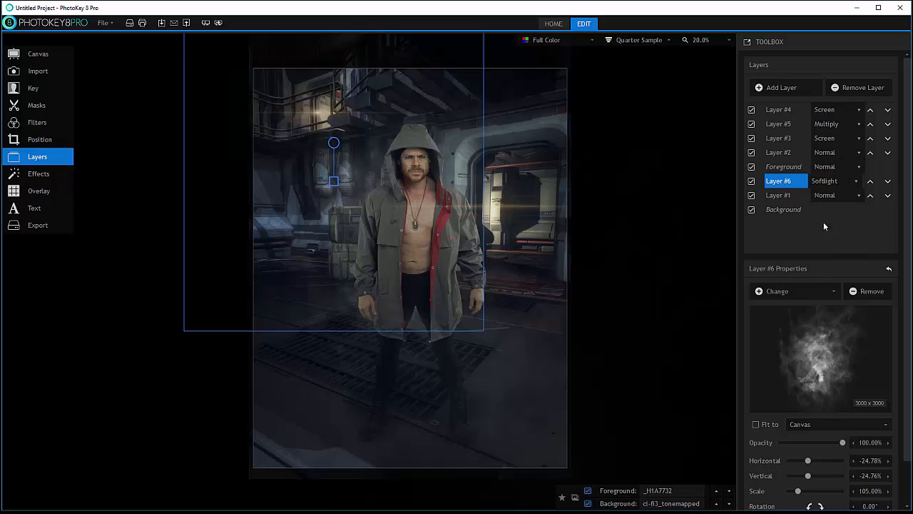
{"action": "left_click", "coordinate": [858, 182]}
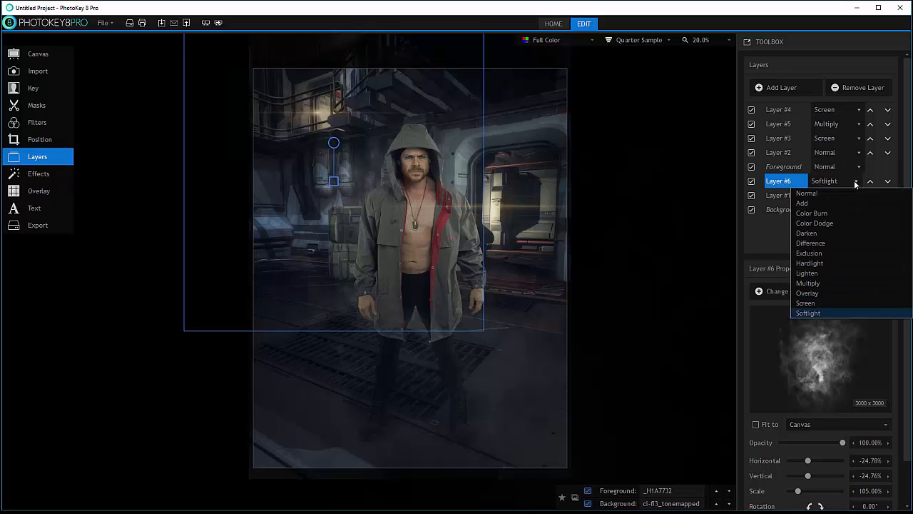
{"action": "left_click", "coordinate": [806, 193]}
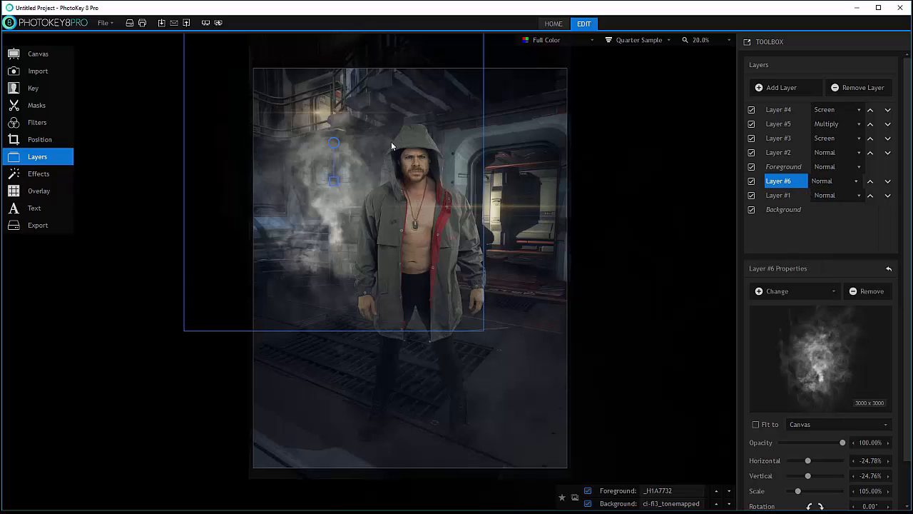
{"action": "left_click_drag", "start_coordinate": [413, 155], "coordinate": [452, 182]}
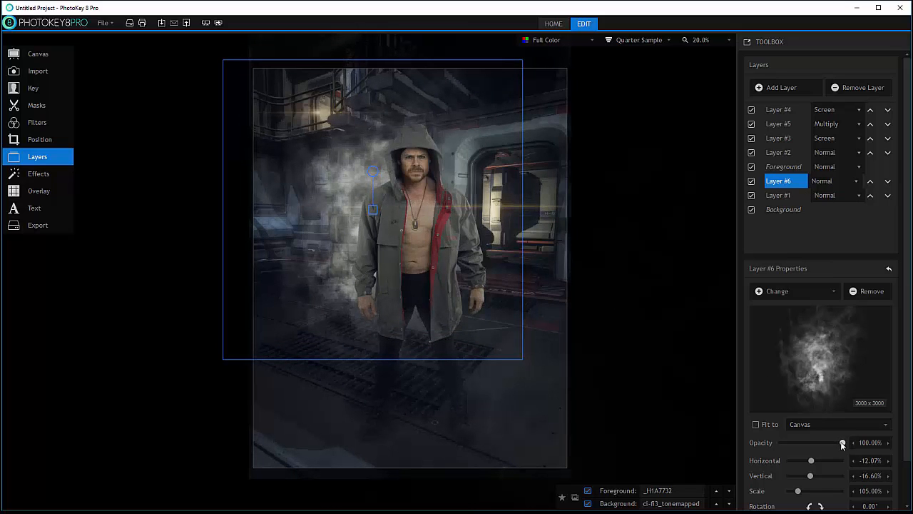
{"action": "left_click_drag", "start_coordinate": [843, 443], "coordinate": [811, 443]}
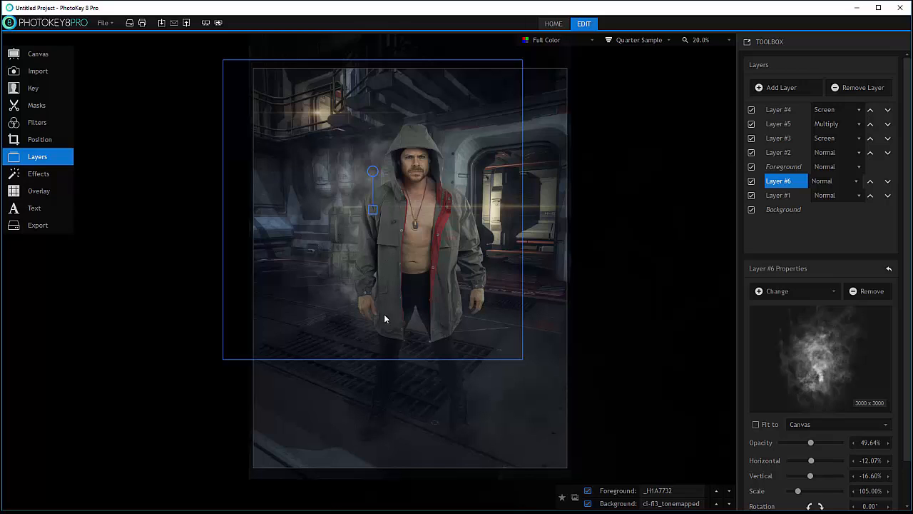
Add a new layer at the top of the layer stack and load the recent image smokeback.png into it.
{"action": "left_click", "coordinate": [782, 108]}
{"action": "left_click", "coordinate": [789, 86]}
{"action": "left_click", "coordinate": [834, 293]}
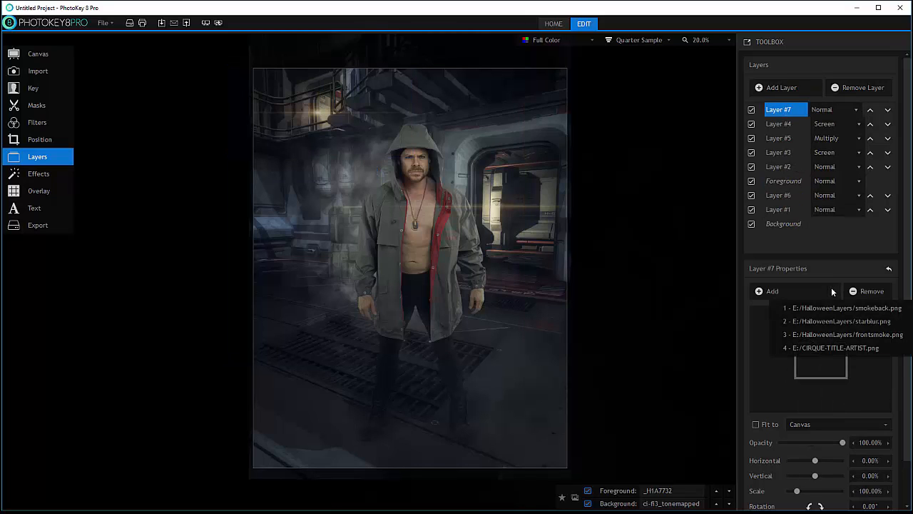
{"action": "left_click", "coordinate": [846, 309]}
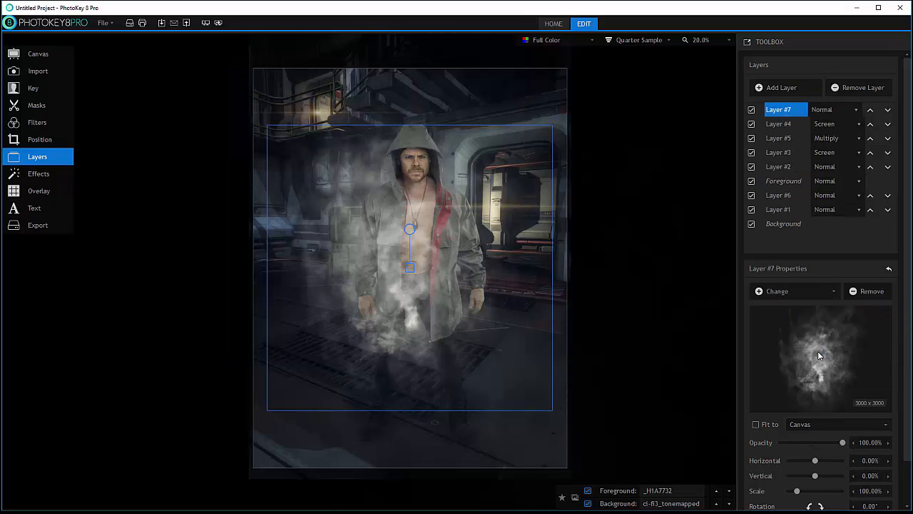
Place the new smoke beside the man at about -39% horizontal, scaled to 67%, rotated about 260° and at about 50% opacity.
{"action": "left_click_drag", "start_coordinate": [419, 231], "coordinate": [280, 301]}
{"action": "scroll", "coordinate": [306, 270], "scroll_direction": "down", "scroll_amount": 6}
{"action": "mouse_move", "coordinate": [344, 265]}
{"action": "left_mouse_down"}
{"action": "mouse_move", "coordinate": [321, 263]}
{"action": "mouse_move", "coordinate": [364, 283]}
{"action": "mouse_move", "coordinate": [359, 254]}
{"action": "mouse_move", "coordinate": [355, 267]}
{"action": "left_mouse_up"}
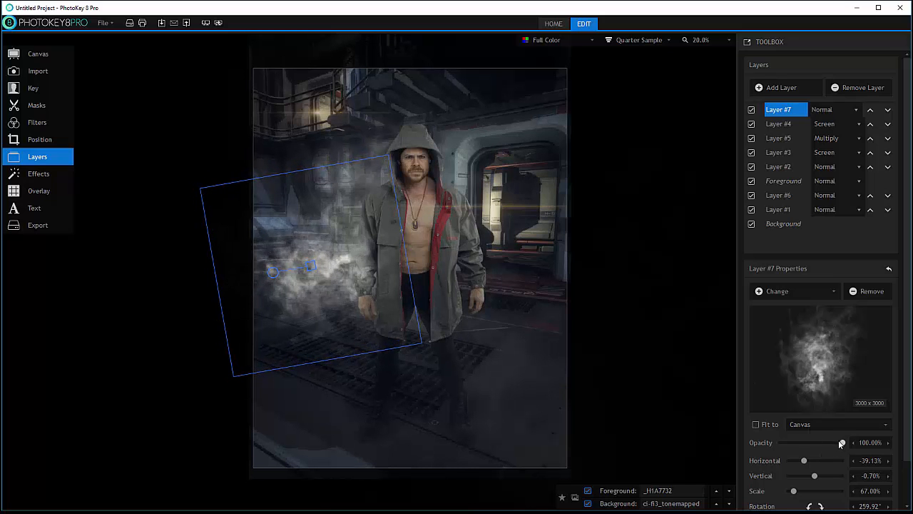
{"action": "left_click_drag", "start_coordinate": [842, 443], "coordinate": [811, 443]}
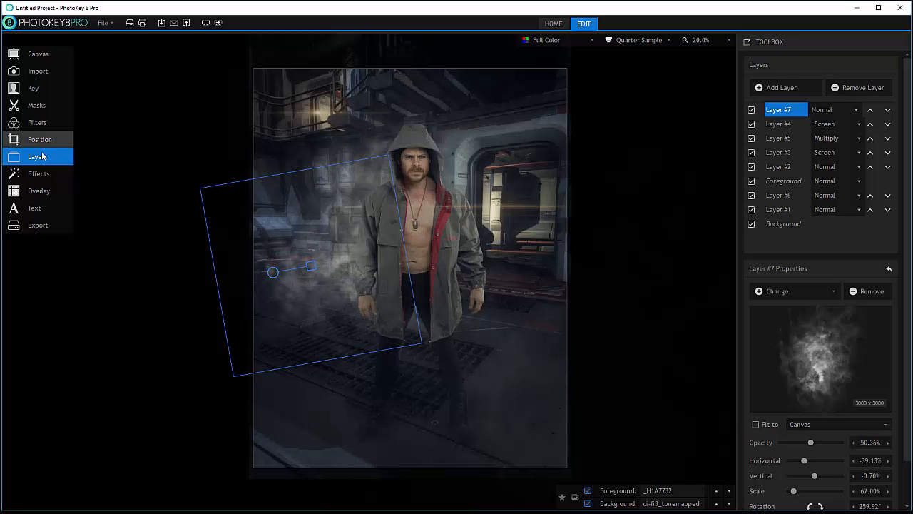
{"action": "left_click", "coordinate": [39, 174]}
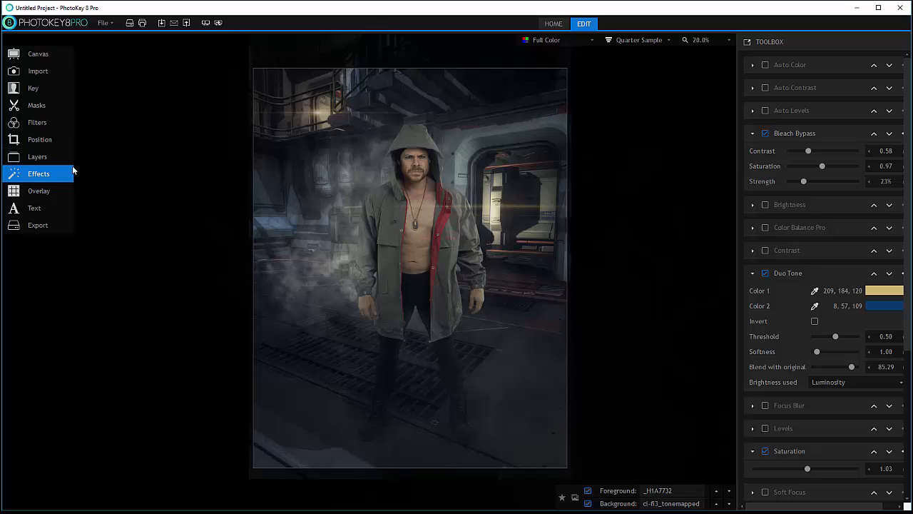
{"action": "left_click", "coordinate": [41, 123]}
{"action": "left_click", "coordinate": [42, 162]}
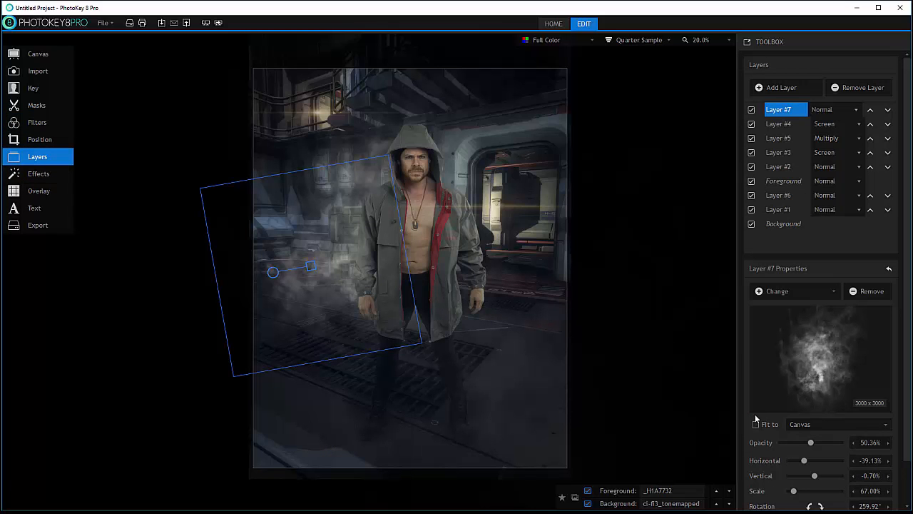
{"action": "left_click", "coordinate": [777, 125]}
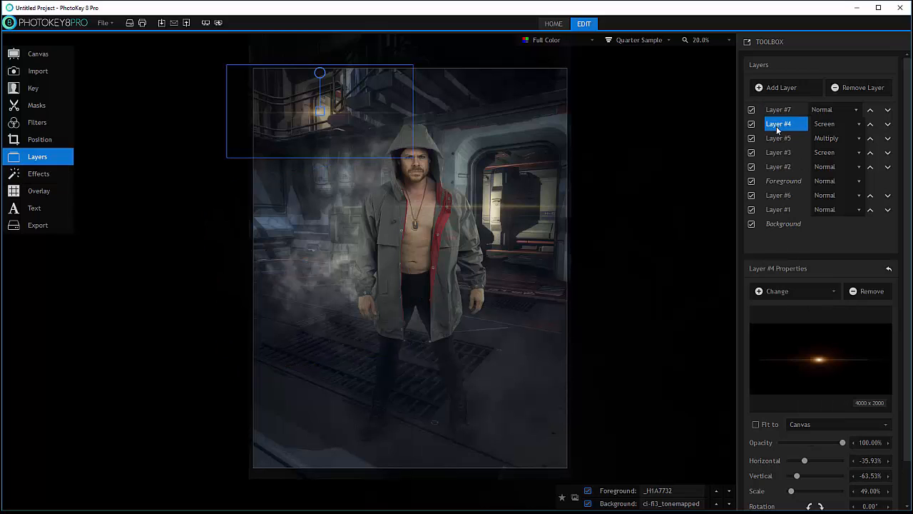
{"action": "left_click", "coordinate": [781, 139]}
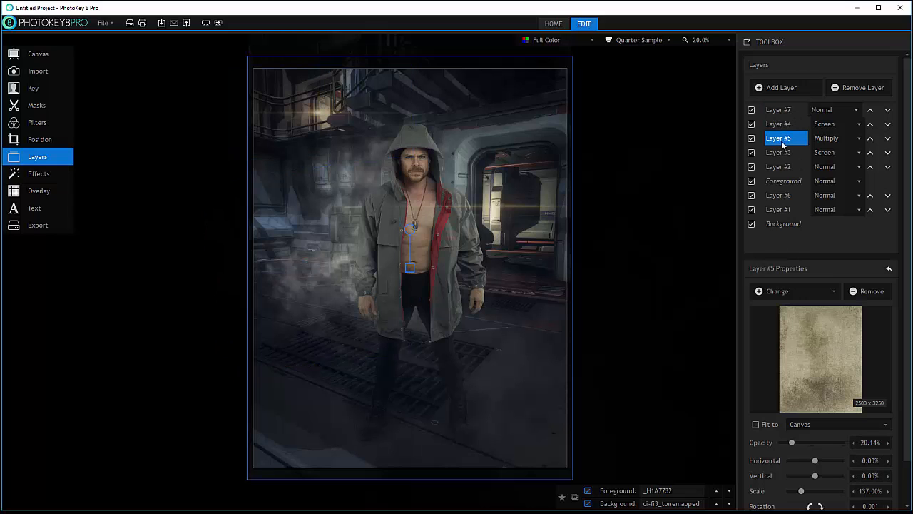
Center smoke Layer #6 behind the man at about -14% vertical, with about 62% opacity and 123% scale.
{"action": "left_click", "coordinate": [778, 195]}
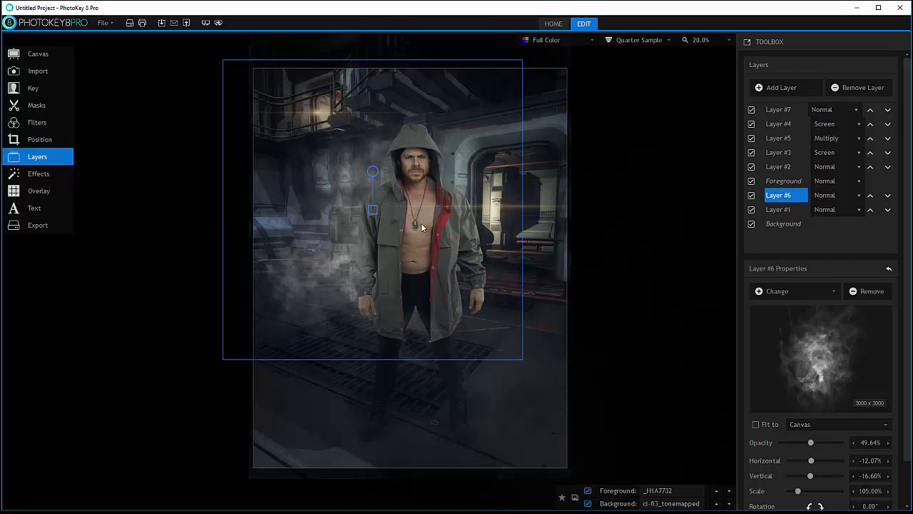
{"action": "left_click_drag", "start_coordinate": [421, 227], "coordinate": [463, 225]}
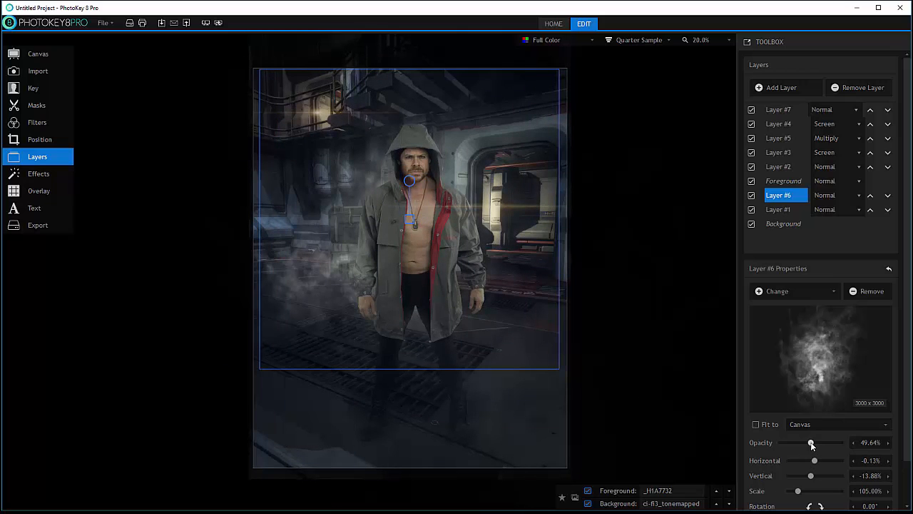
{"action": "left_click_drag", "start_coordinate": [811, 443], "coordinate": [821, 444]}
{"action": "left_click_drag", "start_coordinate": [414, 220], "coordinate": [431, 234]}
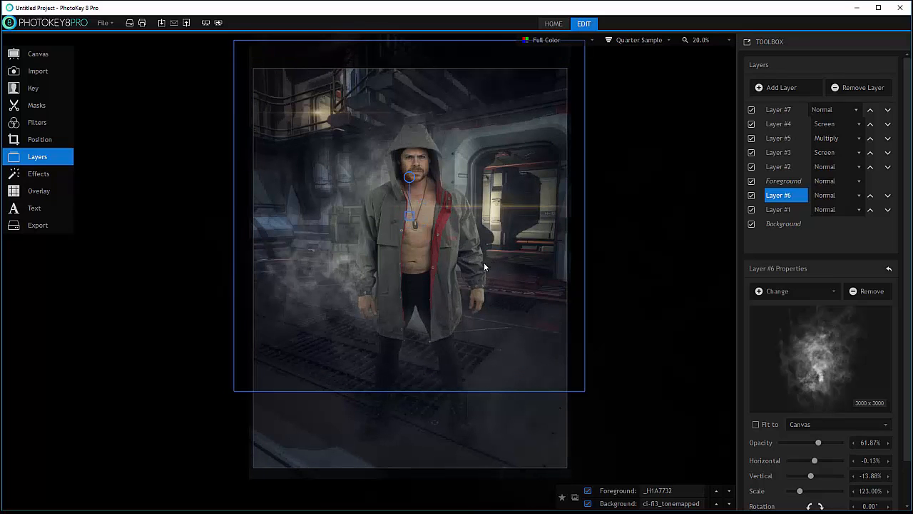
{"action": "left_click", "coordinate": [38, 174]}
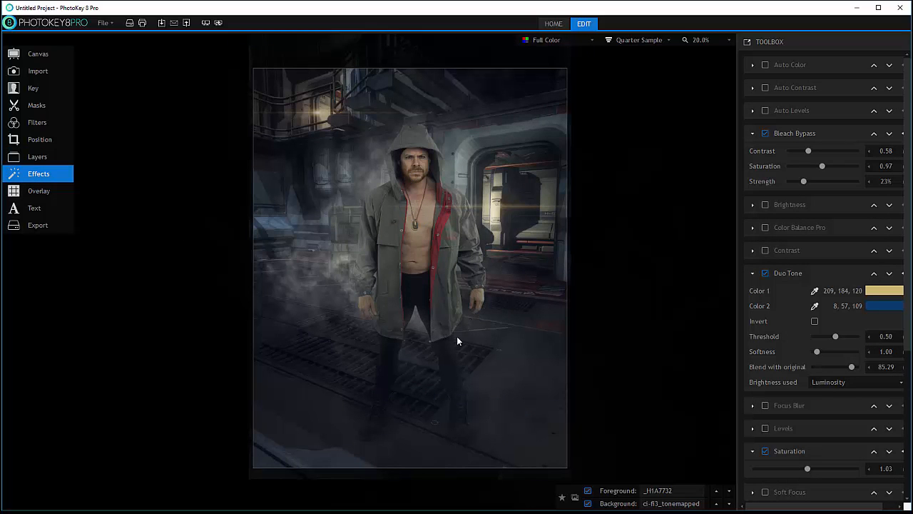
{"action": "left_click", "coordinate": [37, 191]}
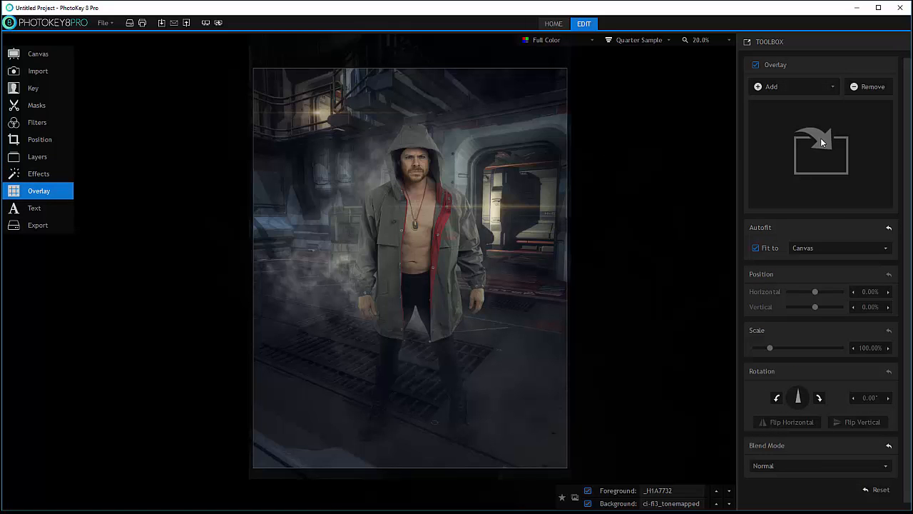
Add a text element containing the photographer's full name followed by "PHOTOGRAPHY".
{"action": "left_click", "coordinate": [37, 208]}
{"action": "left_click", "coordinate": [761, 88]}
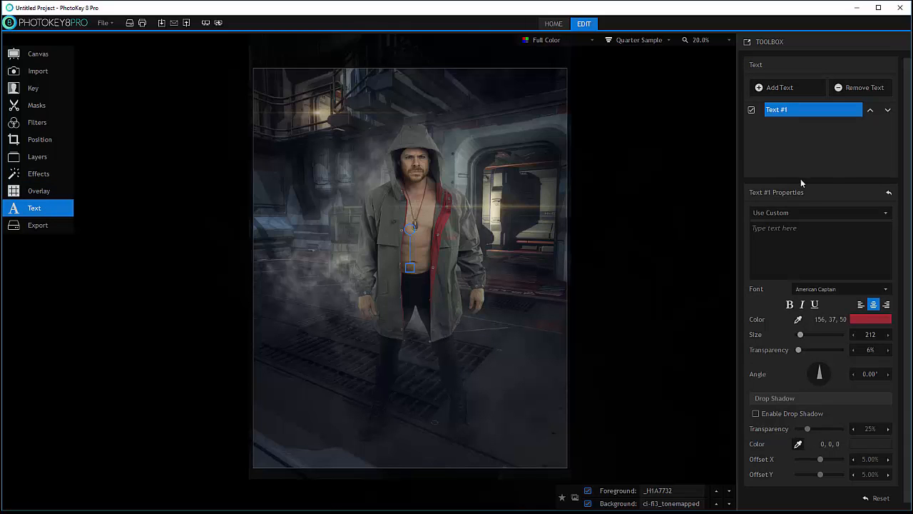
{"action": "left_click", "coordinate": [810, 226]}
{"action": "type", "text": "Vladimi"}
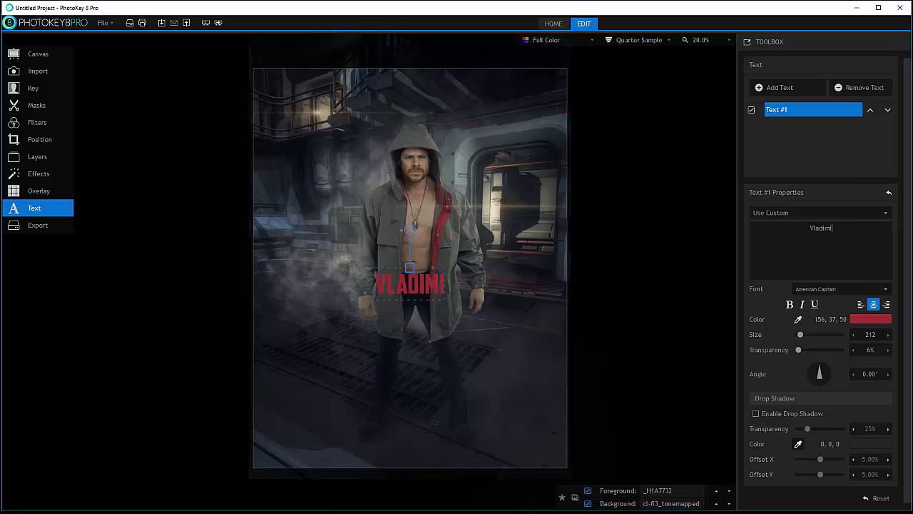
{"action": "type", "text": "r Chopine"}
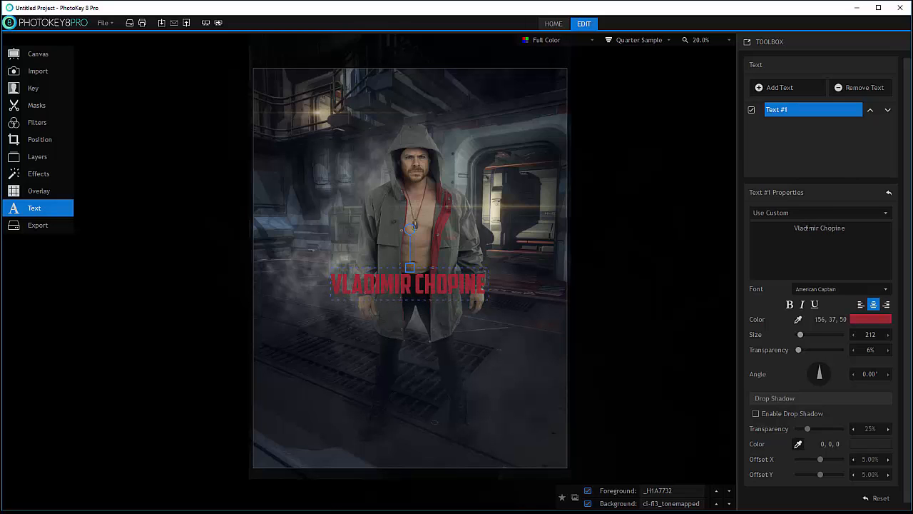
{"action": "type", "text": " PHOTOGRAPHY"}
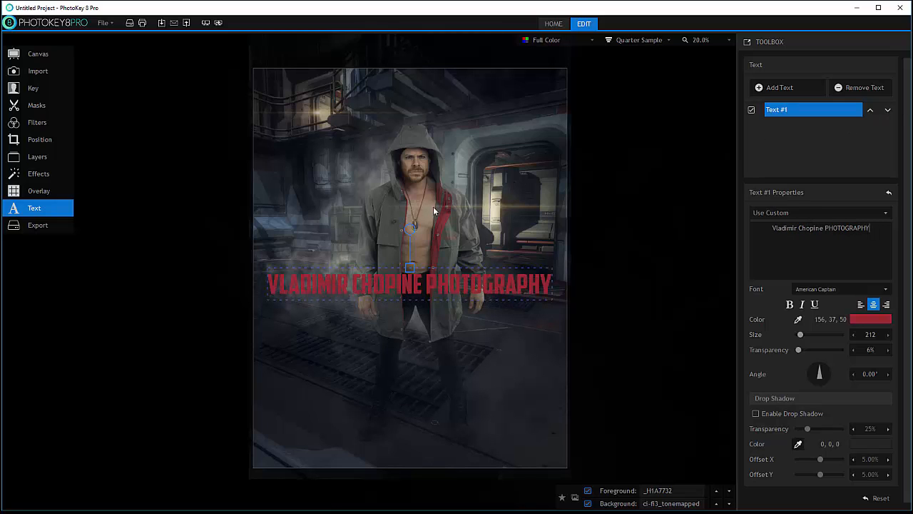
Shrink the photographer credit to size 82, move it to the image's bottom center and set its transparency to about 79%.
{"action": "left_click_drag", "start_coordinate": [410, 263], "coordinate": [396, 232]}
{"action": "left_click_drag", "start_coordinate": [446, 271], "coordinate": [451, 454]}
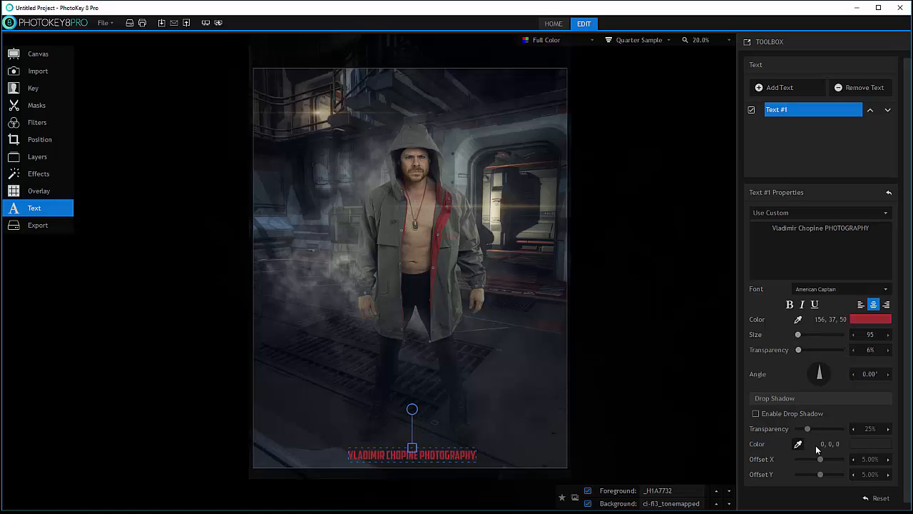
{"action": "left_click_drag", "start_coordinate": [798, 349], "coordinate": [833, 351]}
{"action": "left_click_drag", "start_coordinate": [411, 444], "coordinate": [410, 442]}
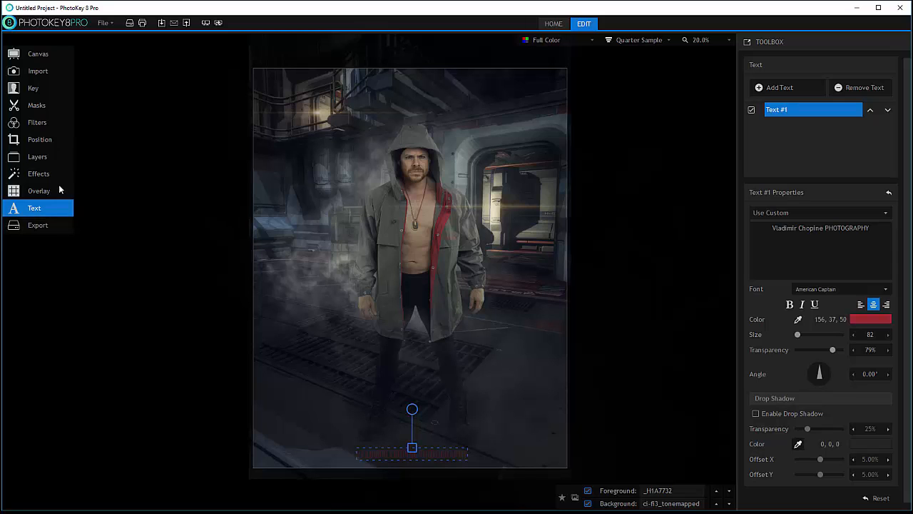
Open the export options for the finished composite.
{"action": "left_click", "coordinate": [47, 224]}
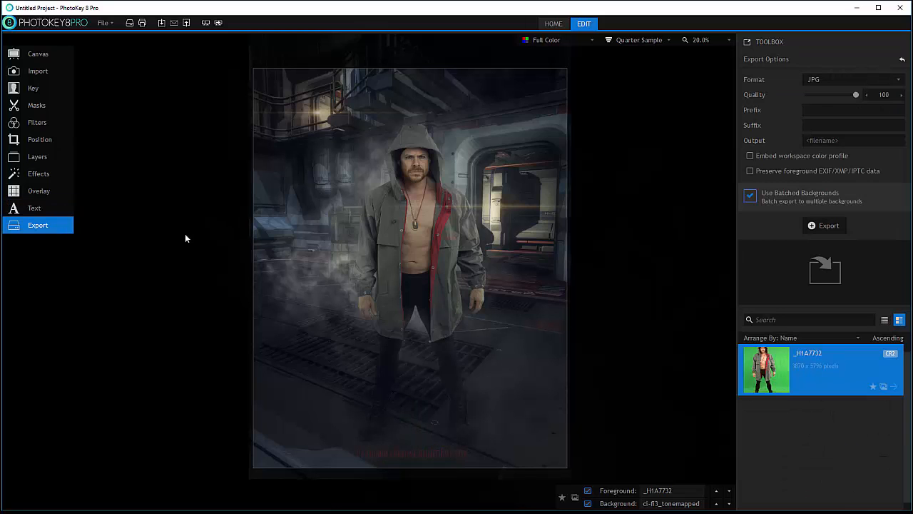